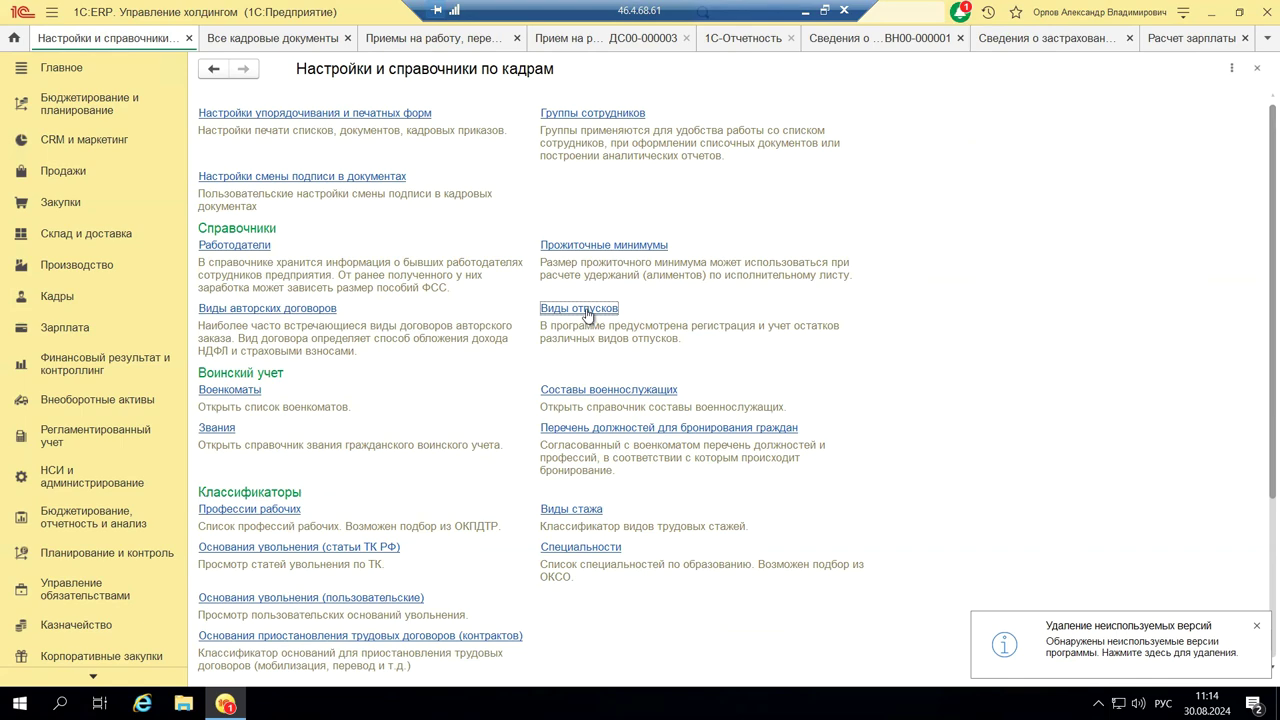
Open the «Виды отпусков» list, examine a new vacation type's unpaid-leave and day-counting options, and discard the form without saving
left_click(586, 309)
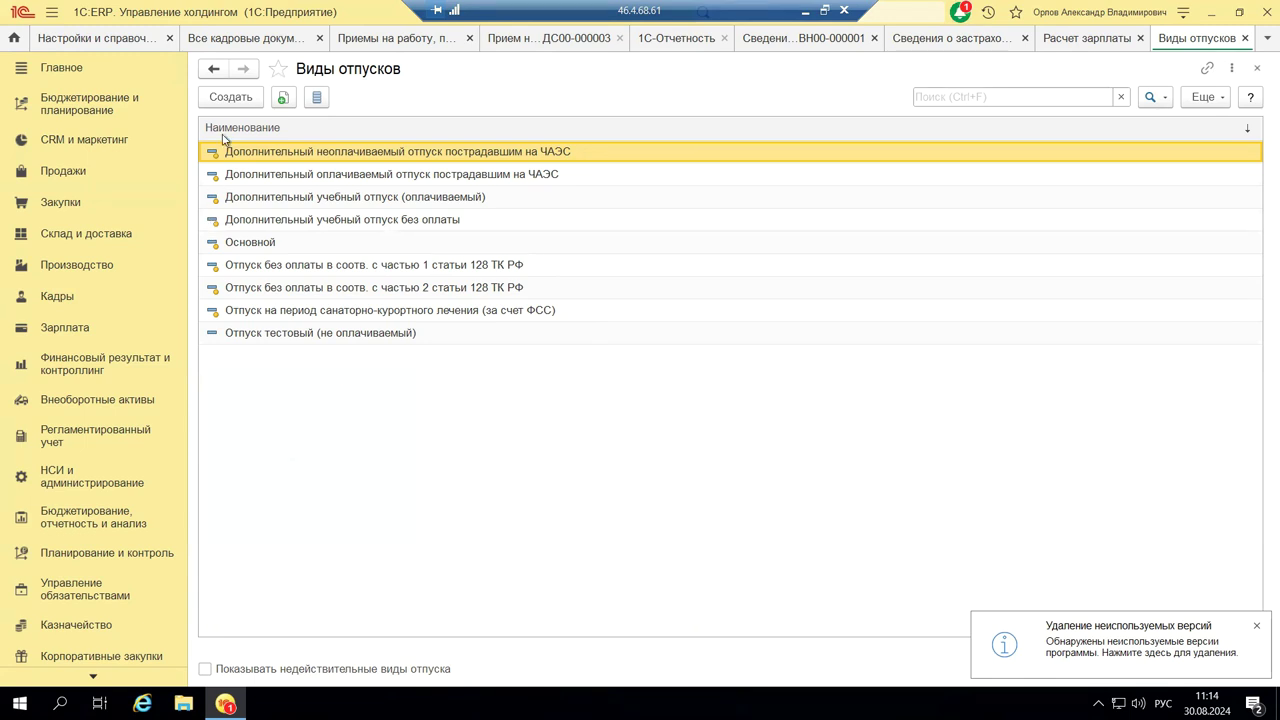
left_click(237, 104)
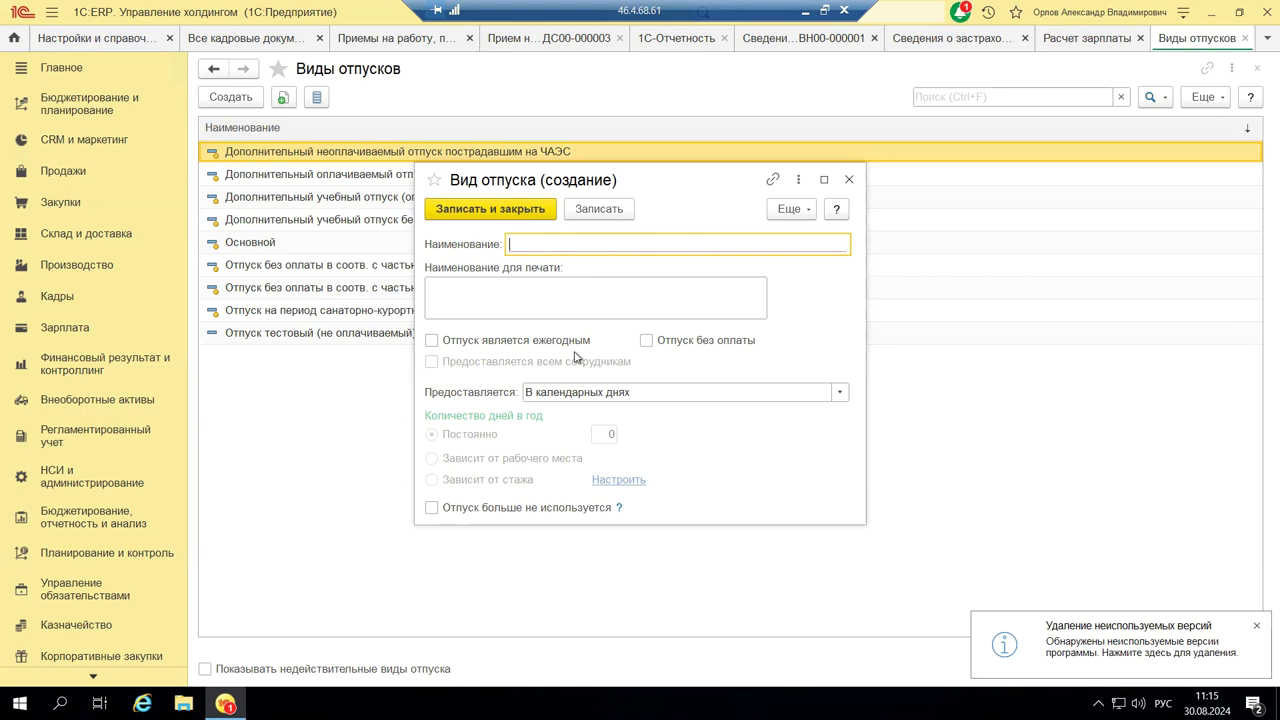
left_click(647, 341)
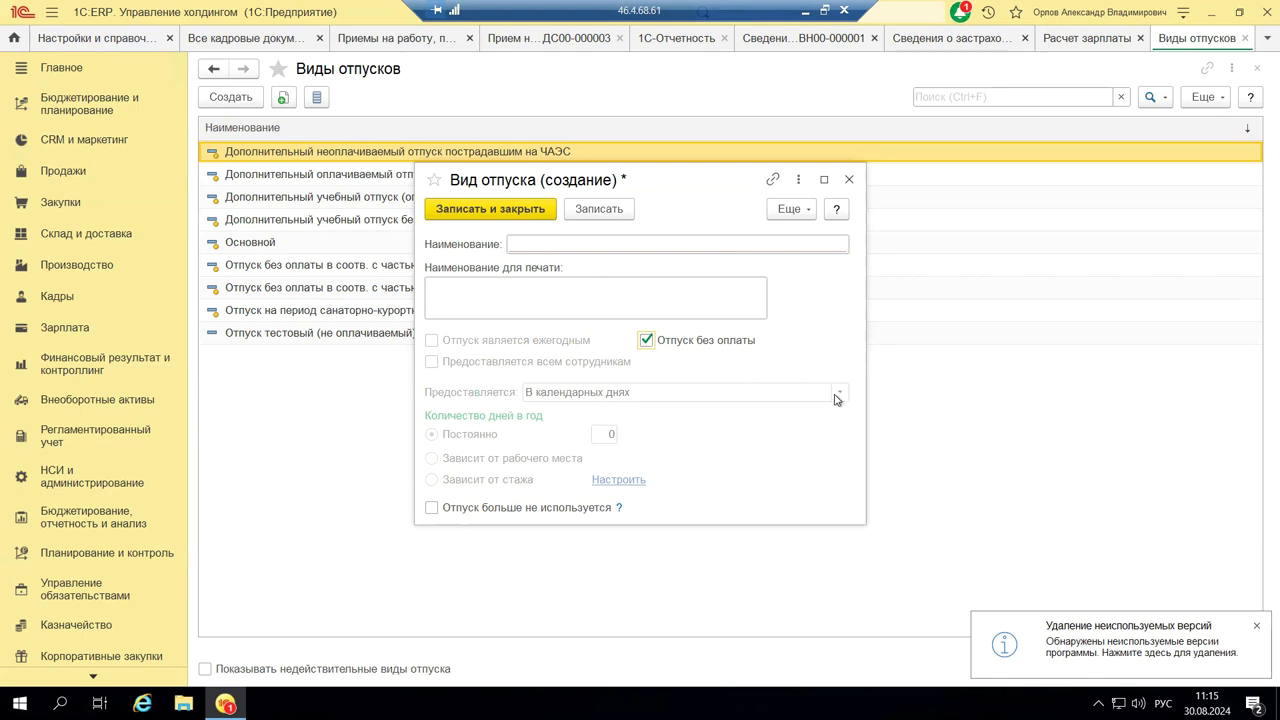
left_click(647, 341)
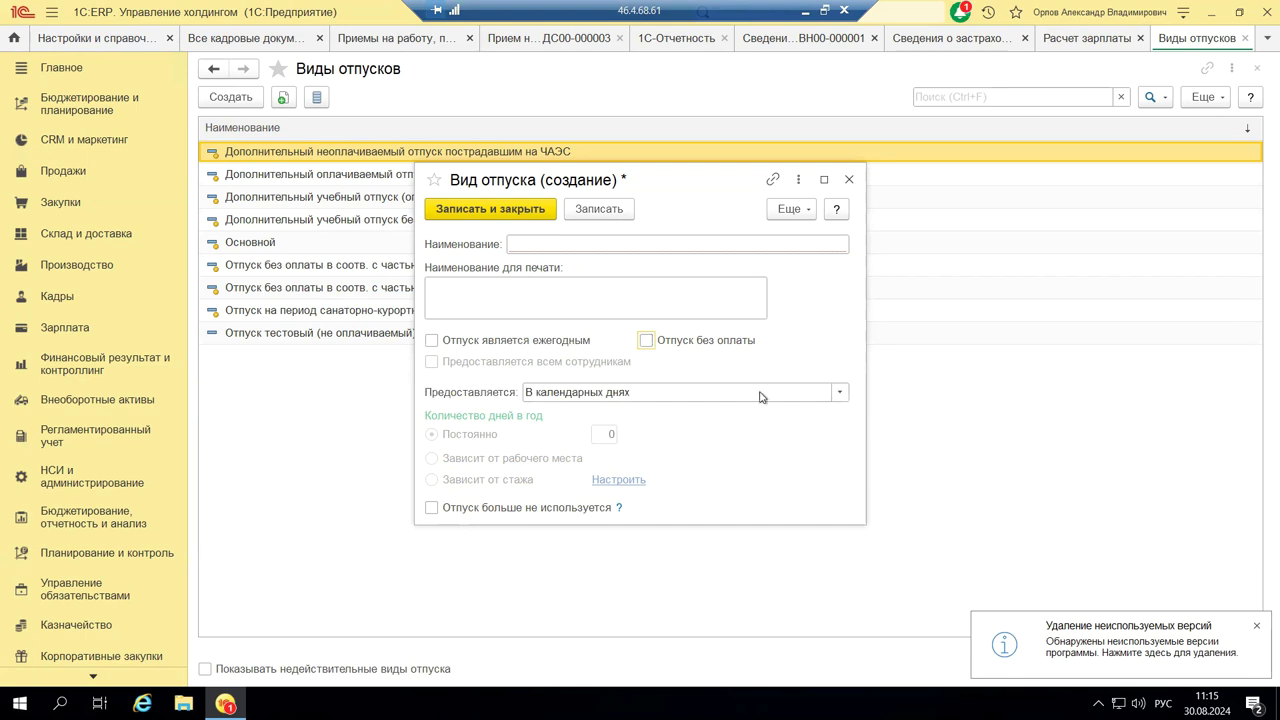
left_click(840, 393)
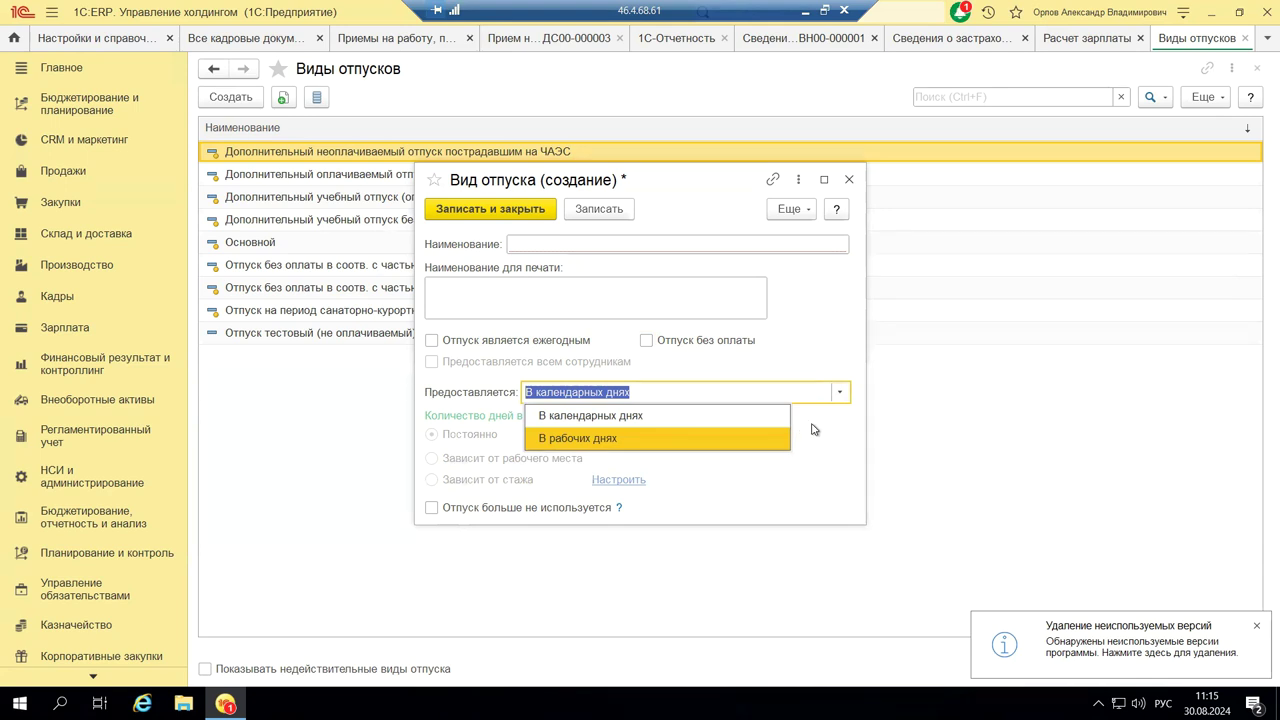
left_click(836, 477)
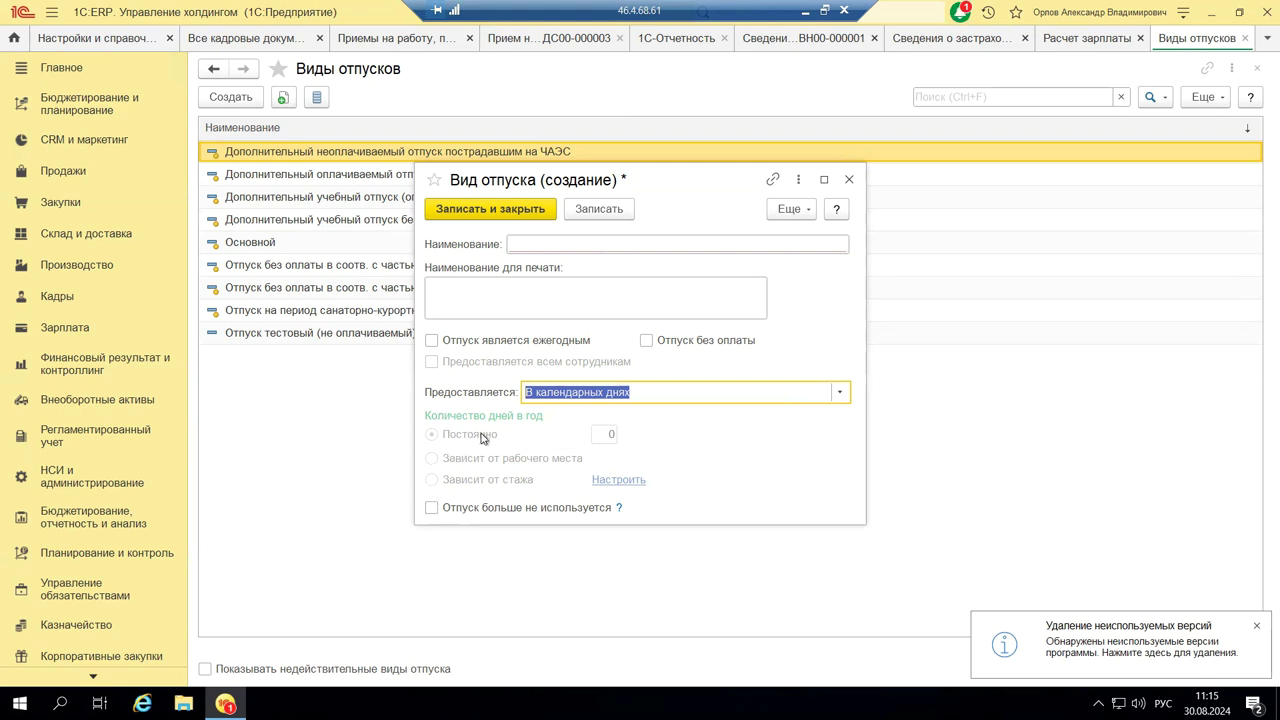
left_click(846, 180)
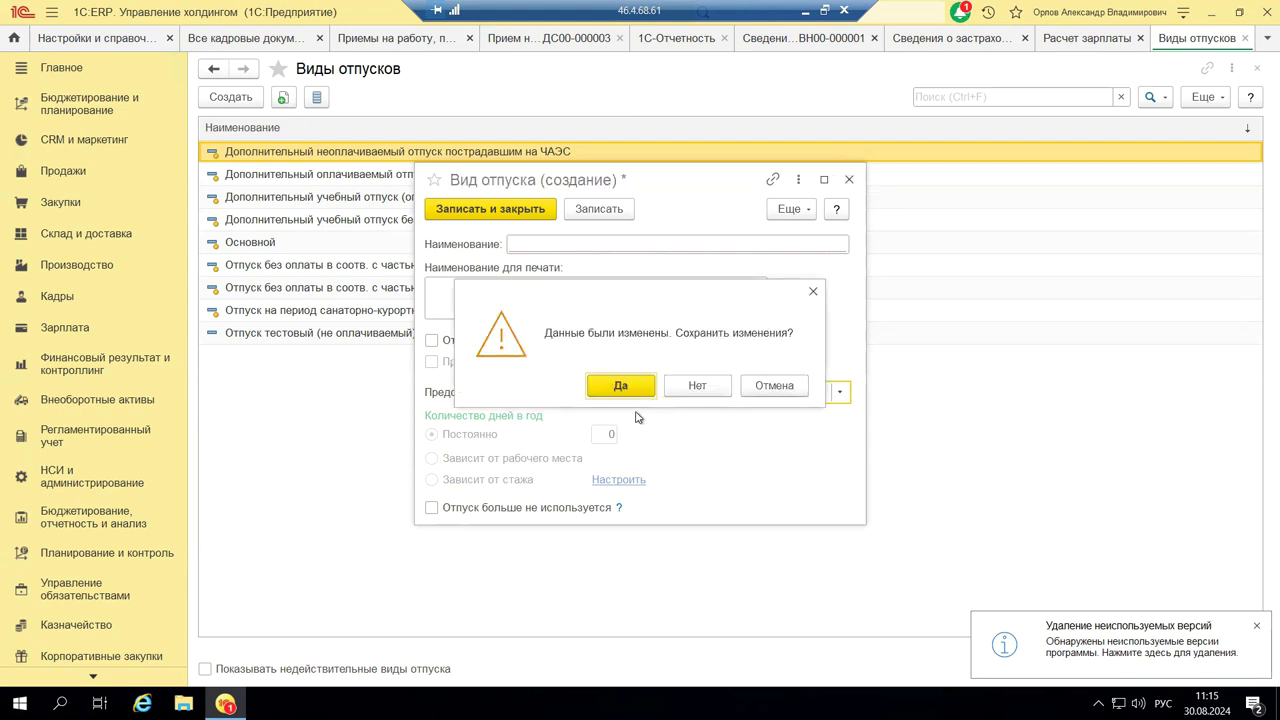
left_click(704, 388)
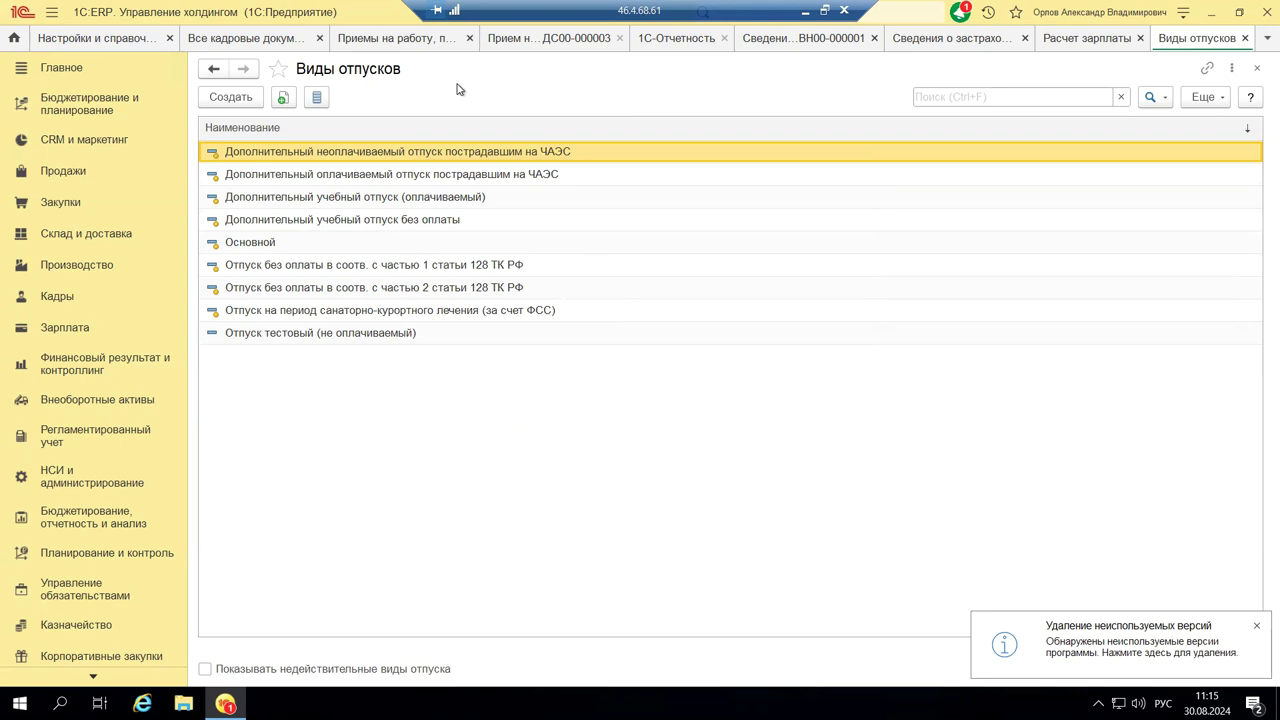
Reopen the «Виды отпусков» list from the HR settings and reference books in «Кадры», after briefly checking the presentation
left_click(52, 300)
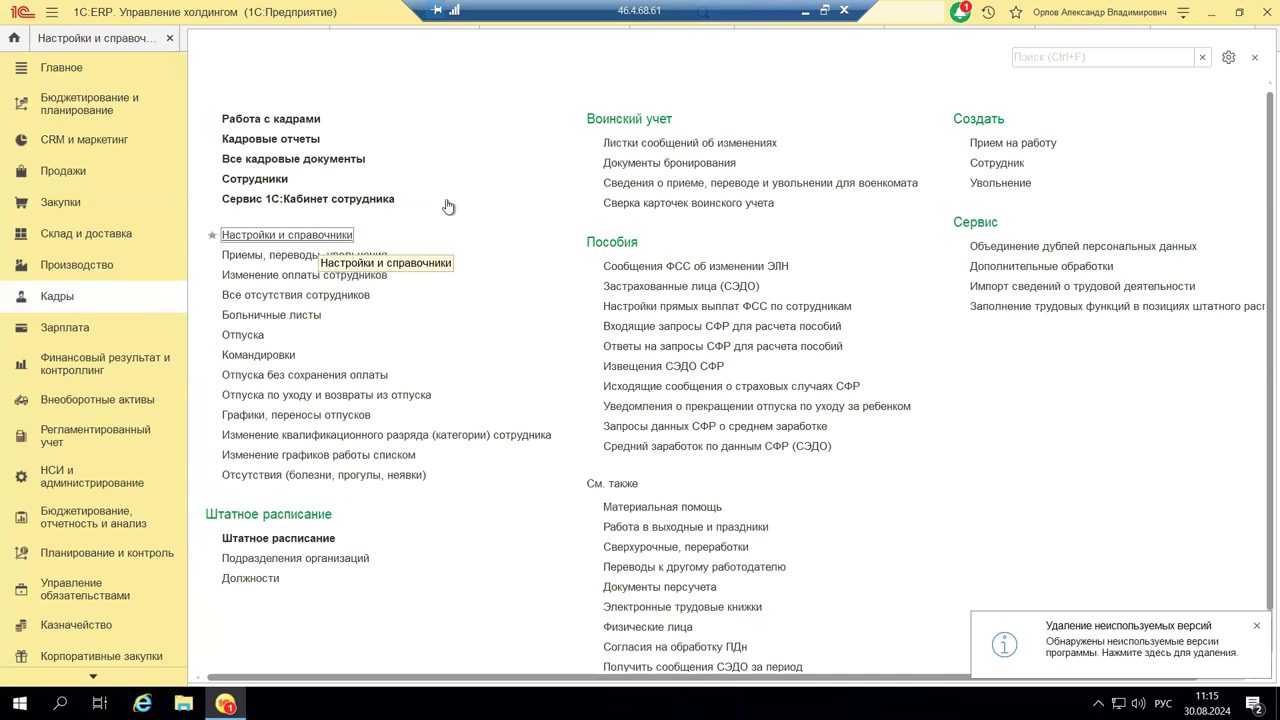
left_click(805, 10)
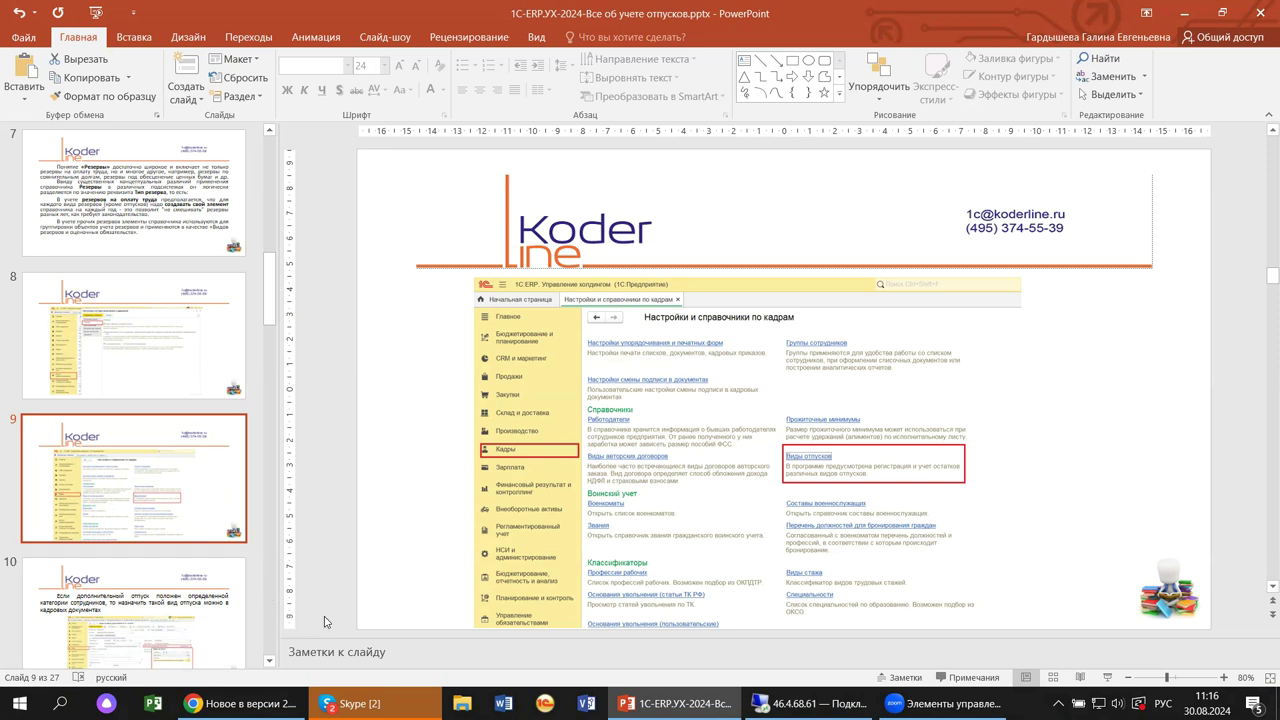
mouse_move(805, 703)
left_click(808, 632)
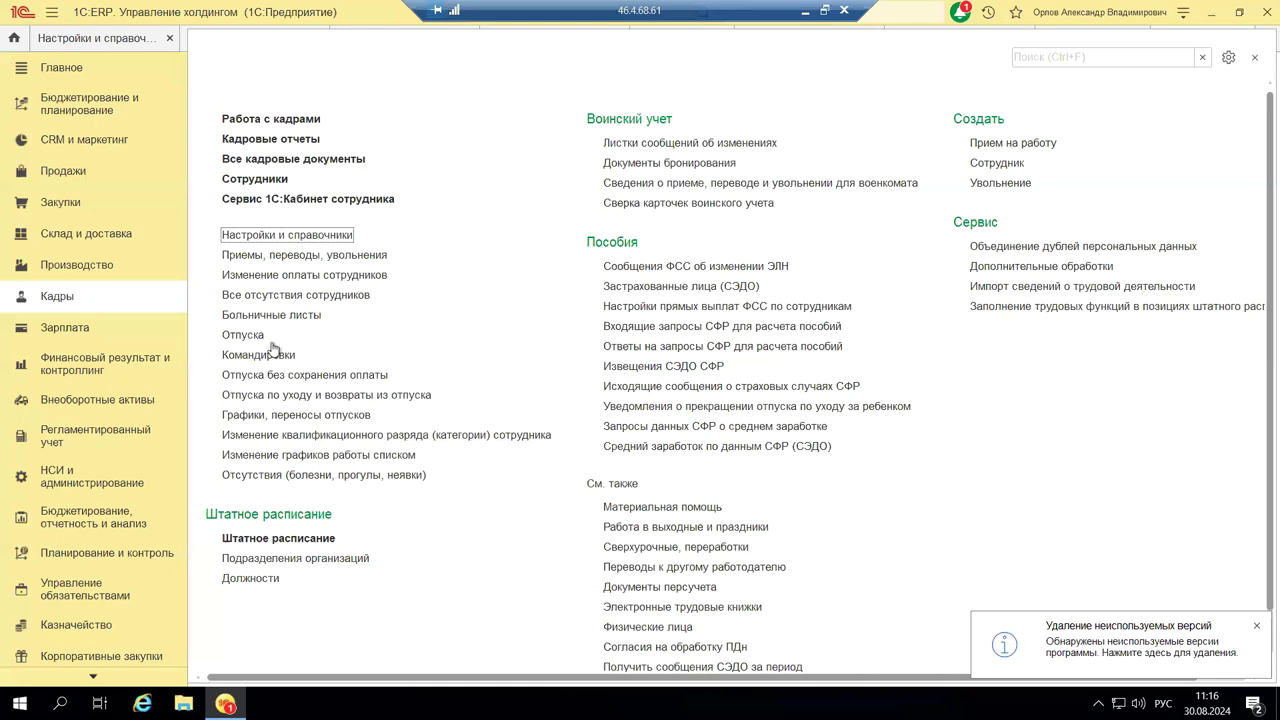
left_click(253, 238)
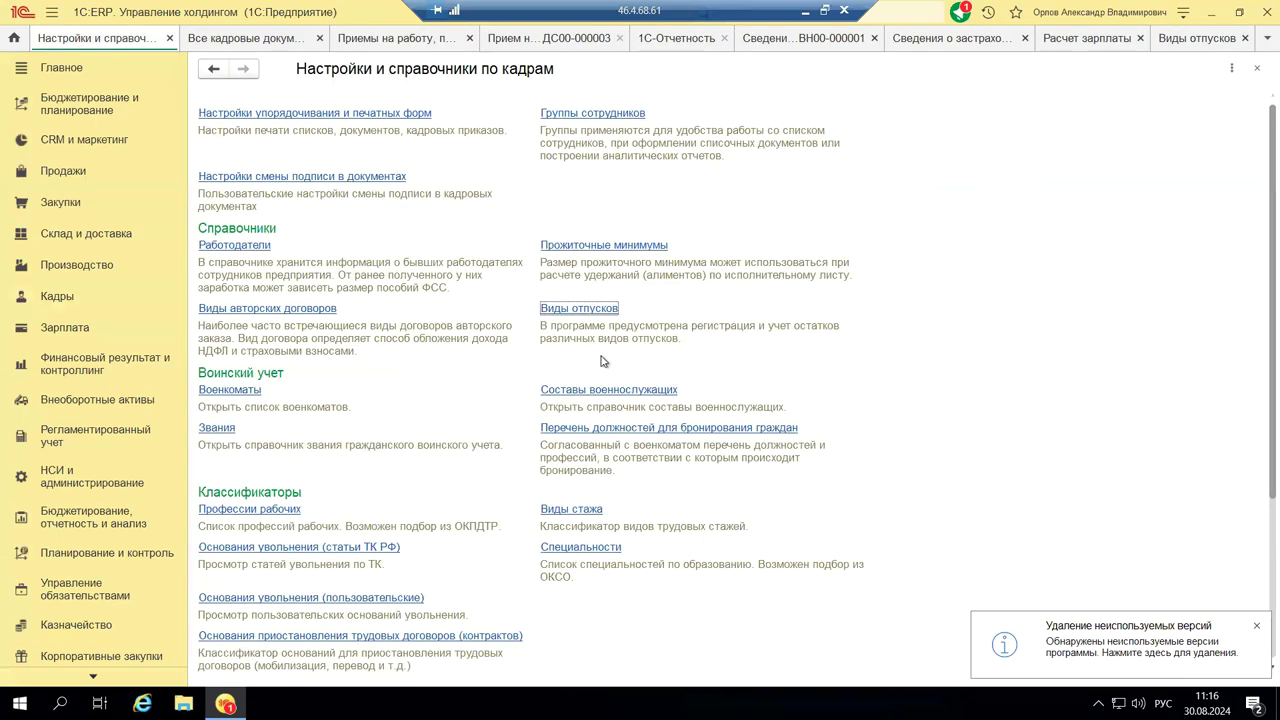
left_click(597, 310)
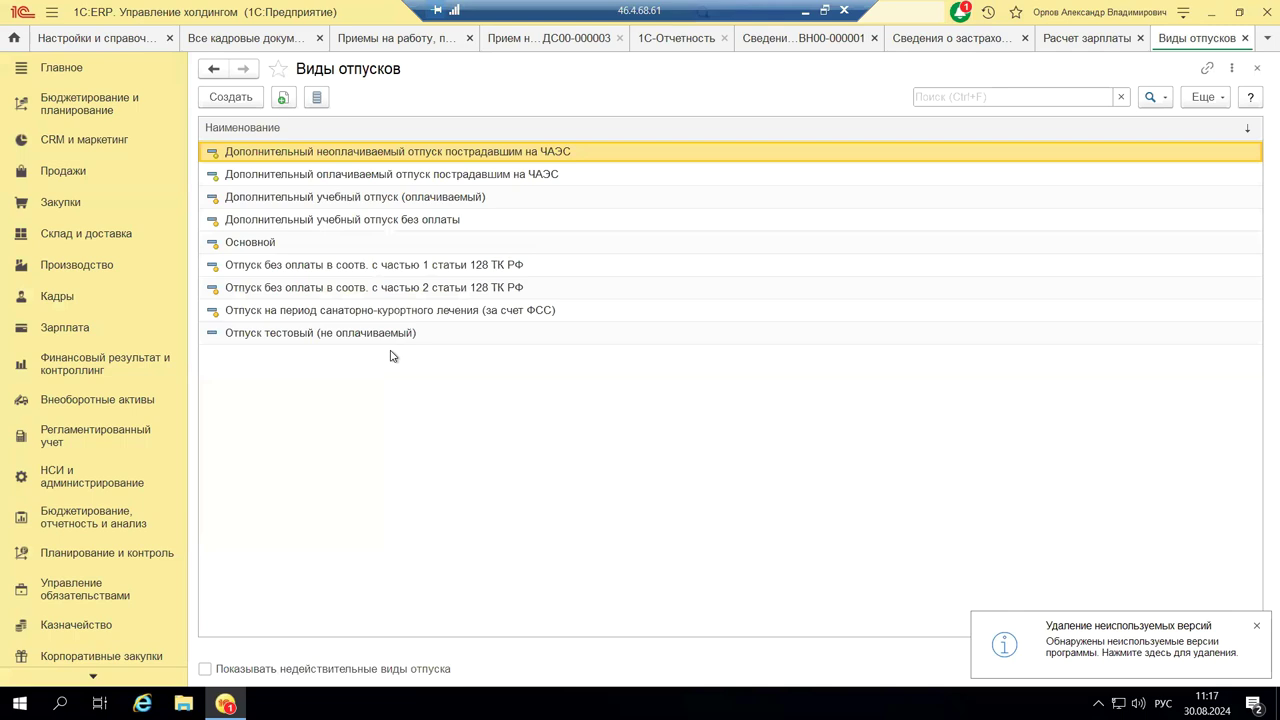
Switch to the PowerPoint presentation and show slide 10 about assigning additional leave in HR documents
left_click(806, 11)
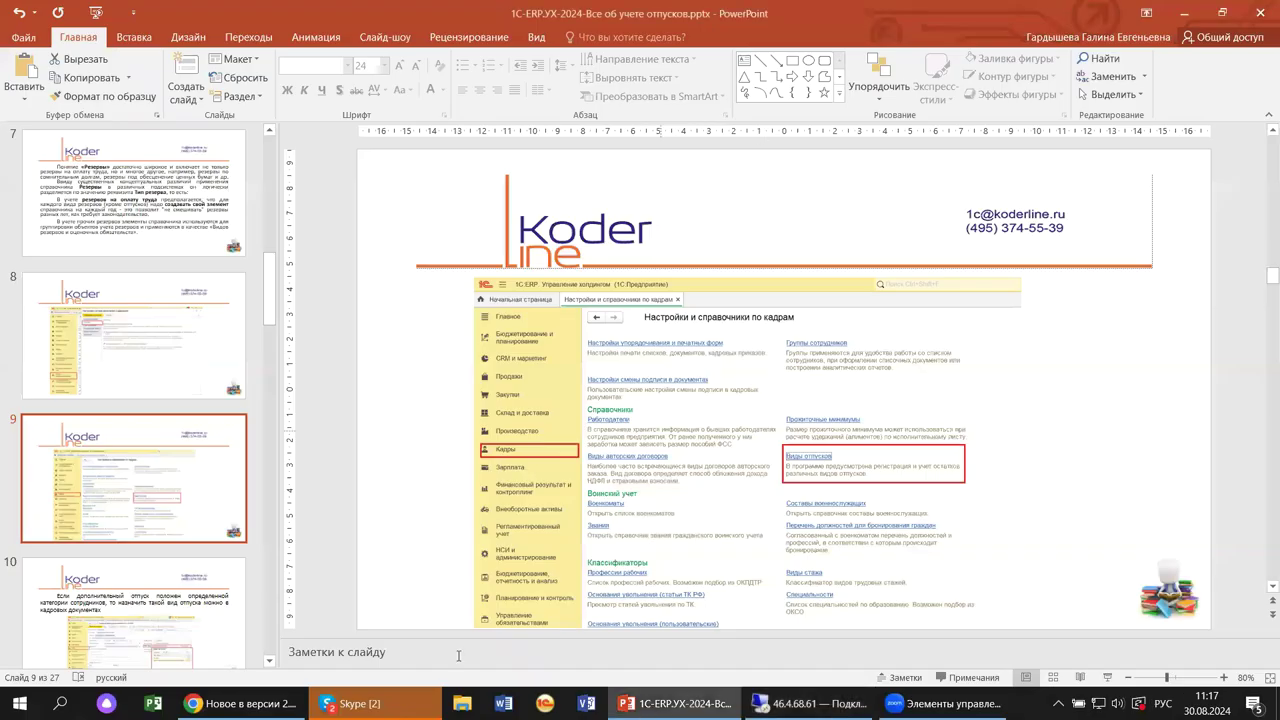
left_click(188, 627)
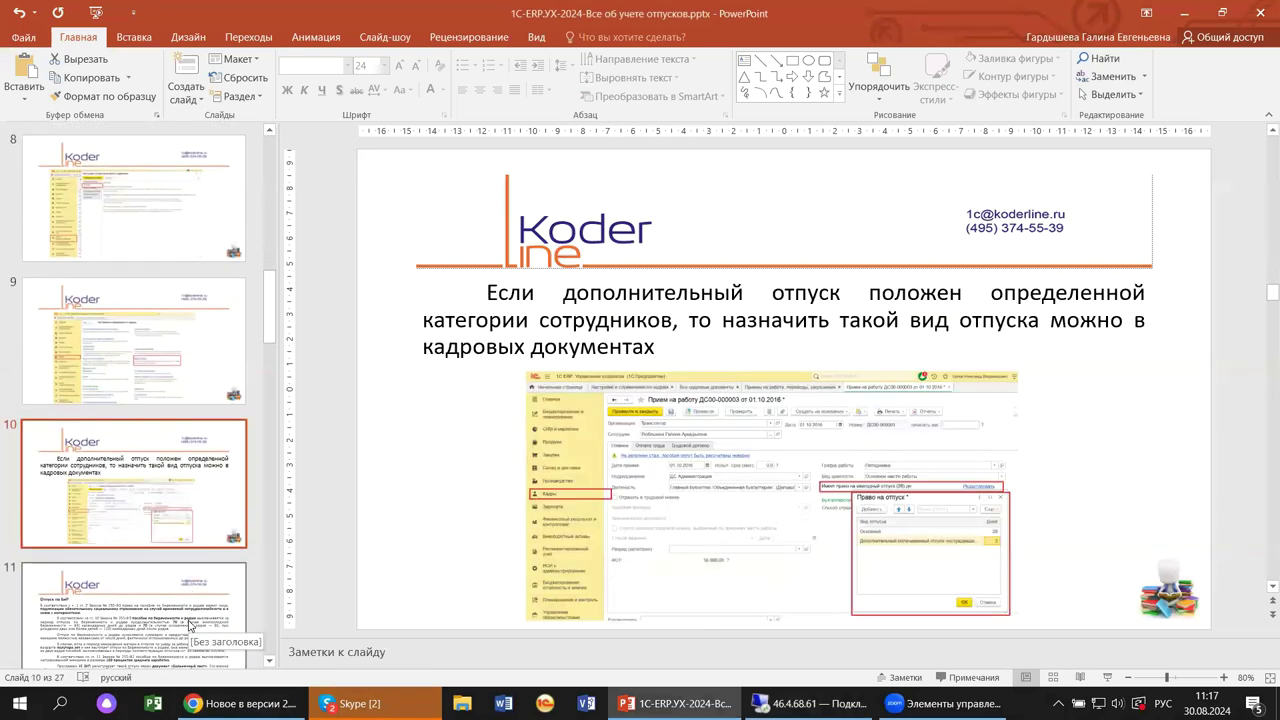
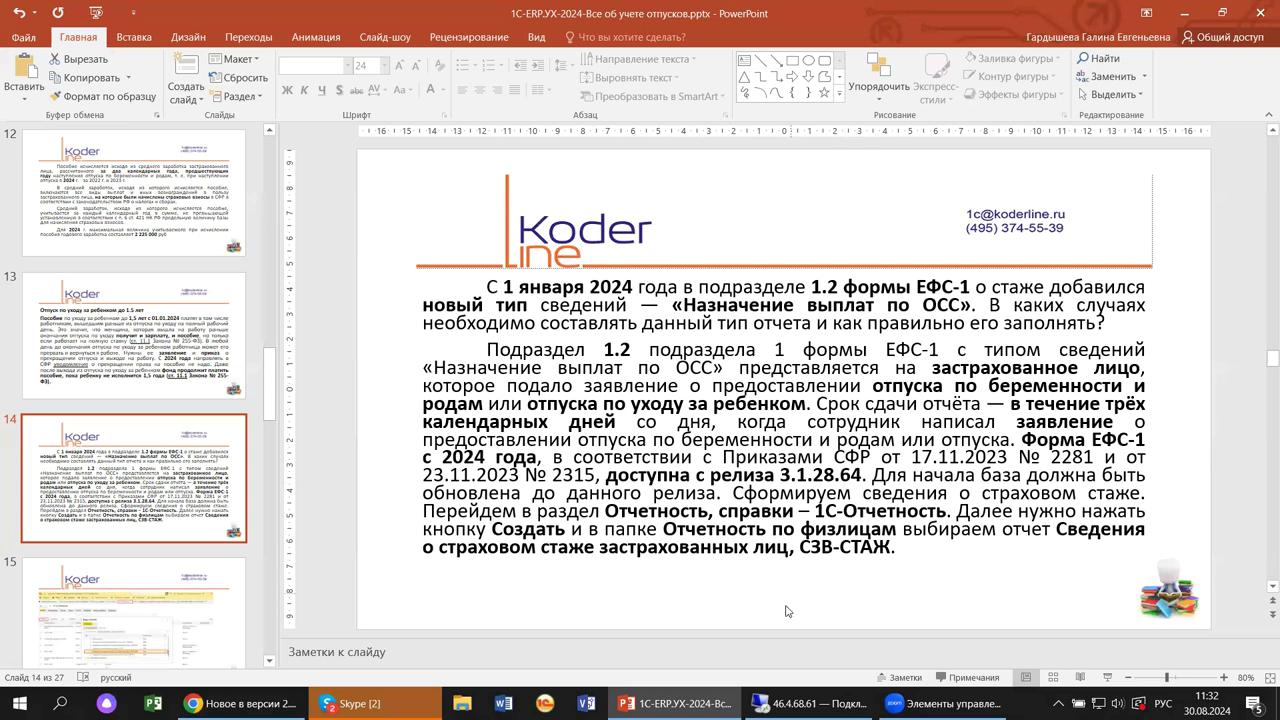
Switch to 1C:ERP and find «Сведения о застрахованных лицах, СЗВ-М» among the new report types under «Отчетность по физлицам», without creating a report
left_click(810, 703)
left_click(810, 703)
left_click(810, 703)
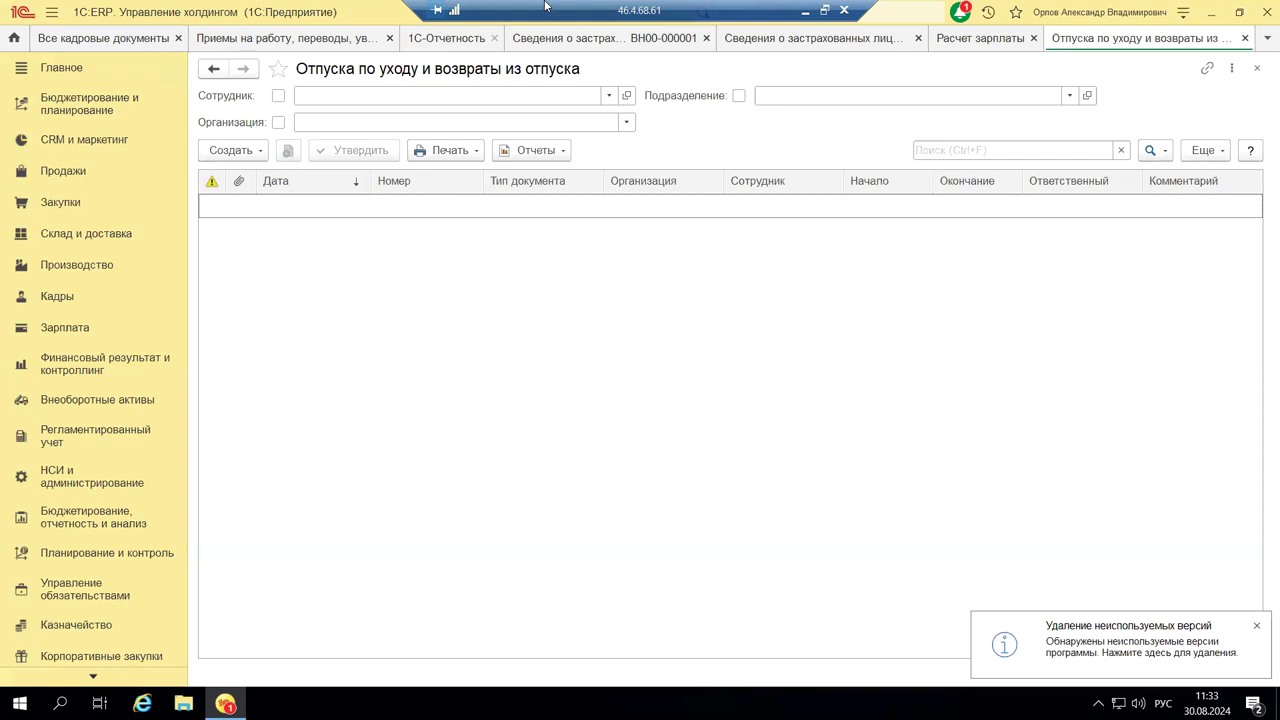
left_click(442, 41)
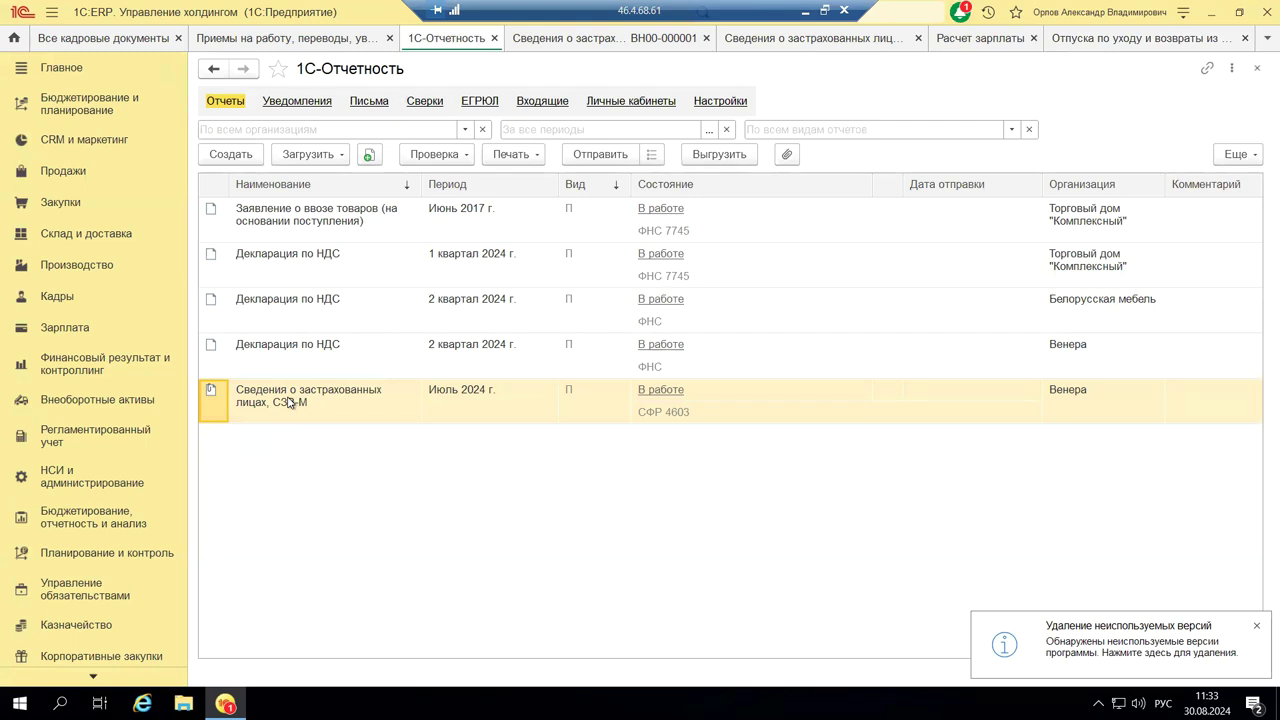
left_click(250, 151)
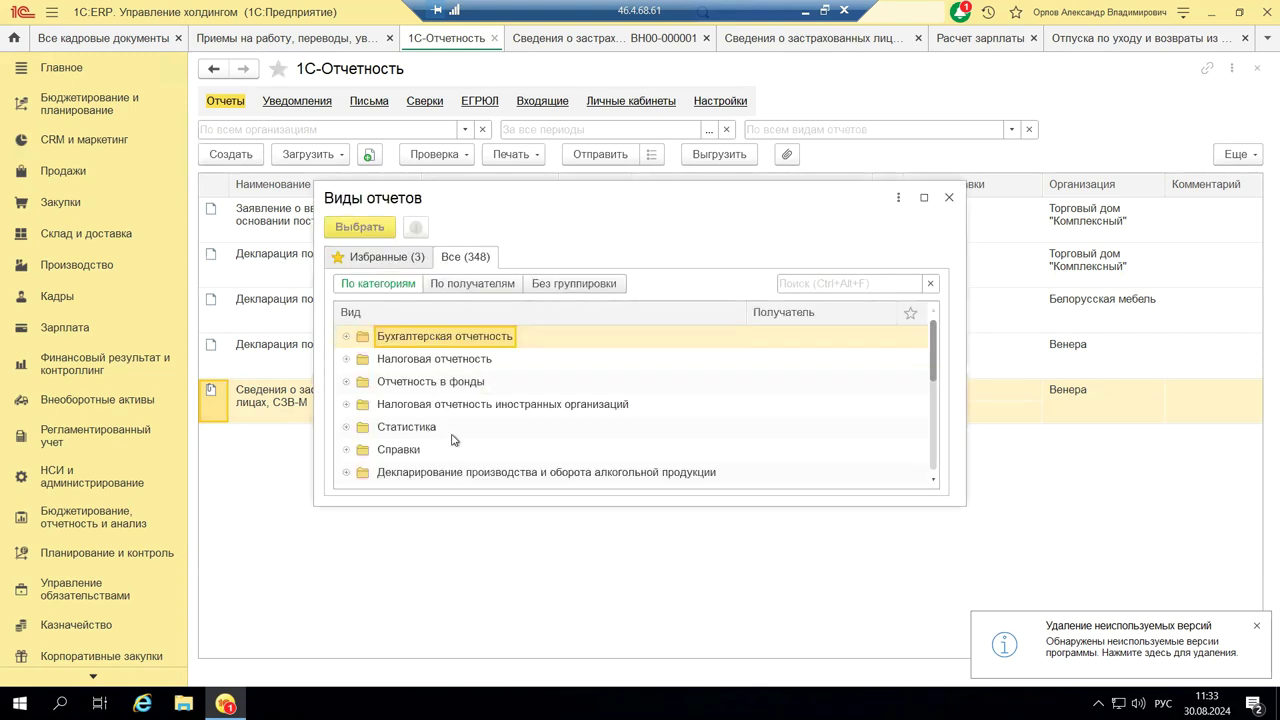
scroll(451, 437, "down", 2)
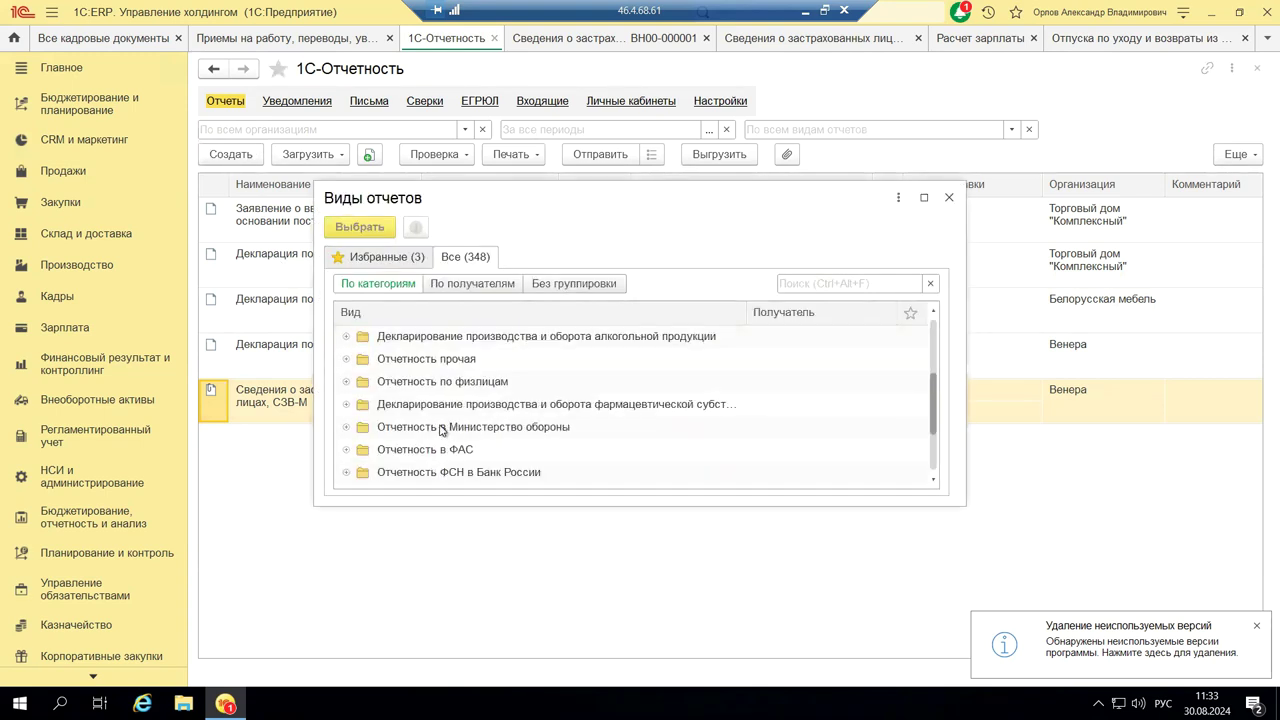
left_click(346, 383)
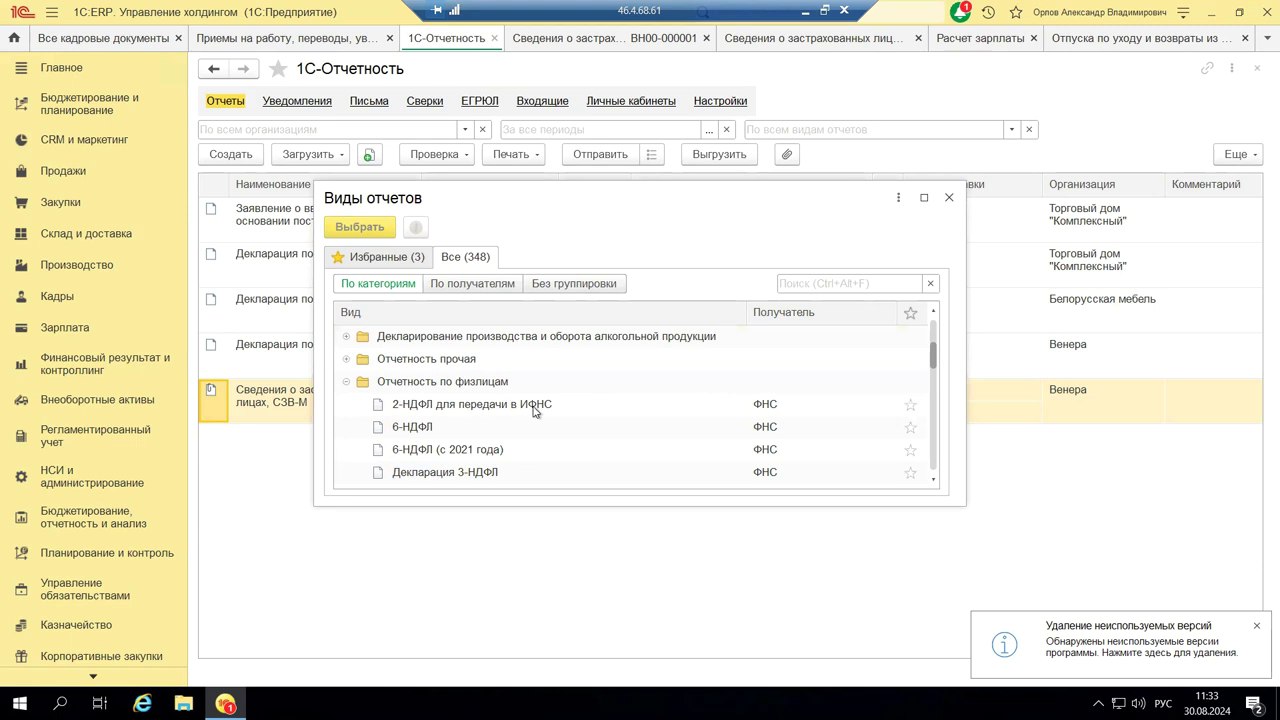
scroll(533, 411, "down", 3)
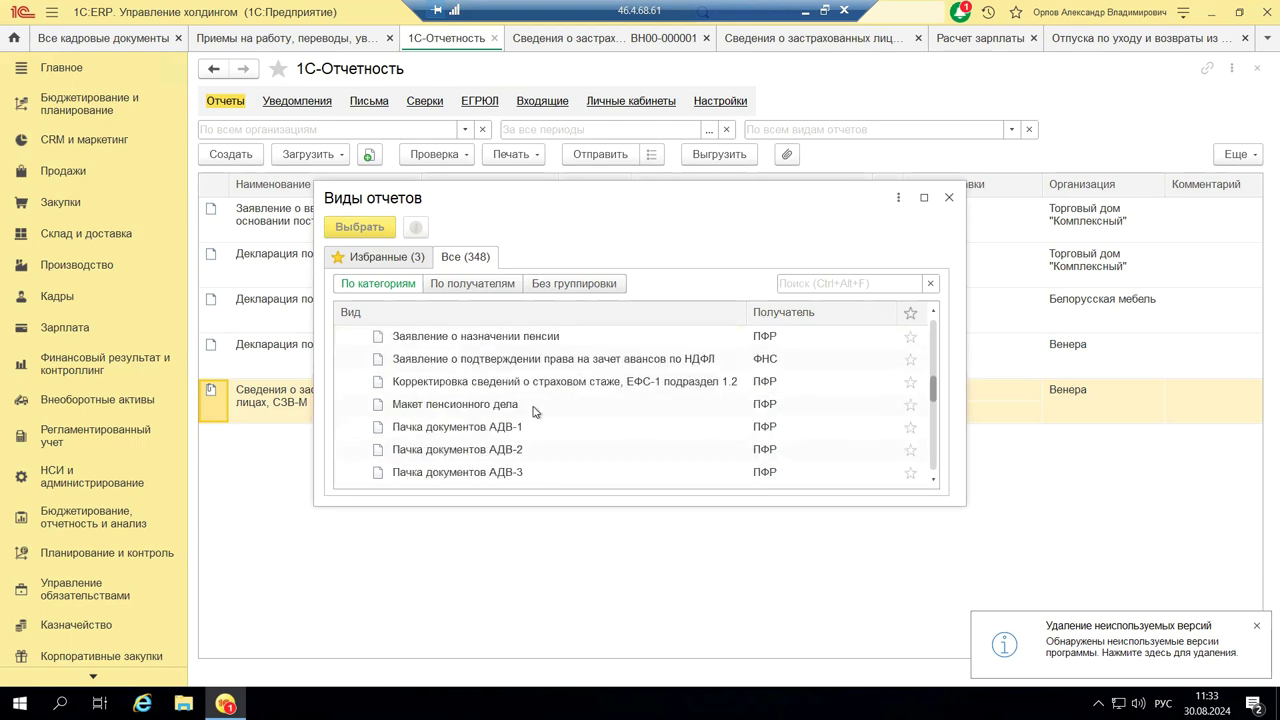
scroll(533, 411, "down", 4)
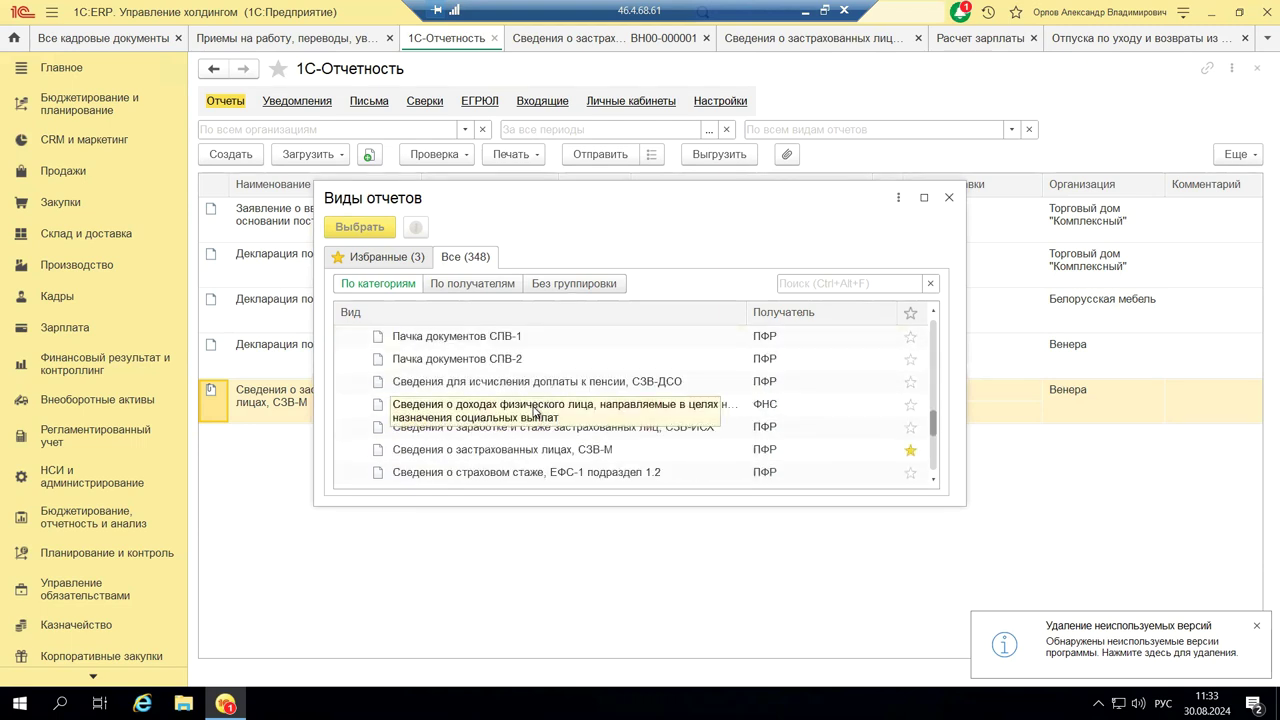
scroll(543, 447, "down", 1)
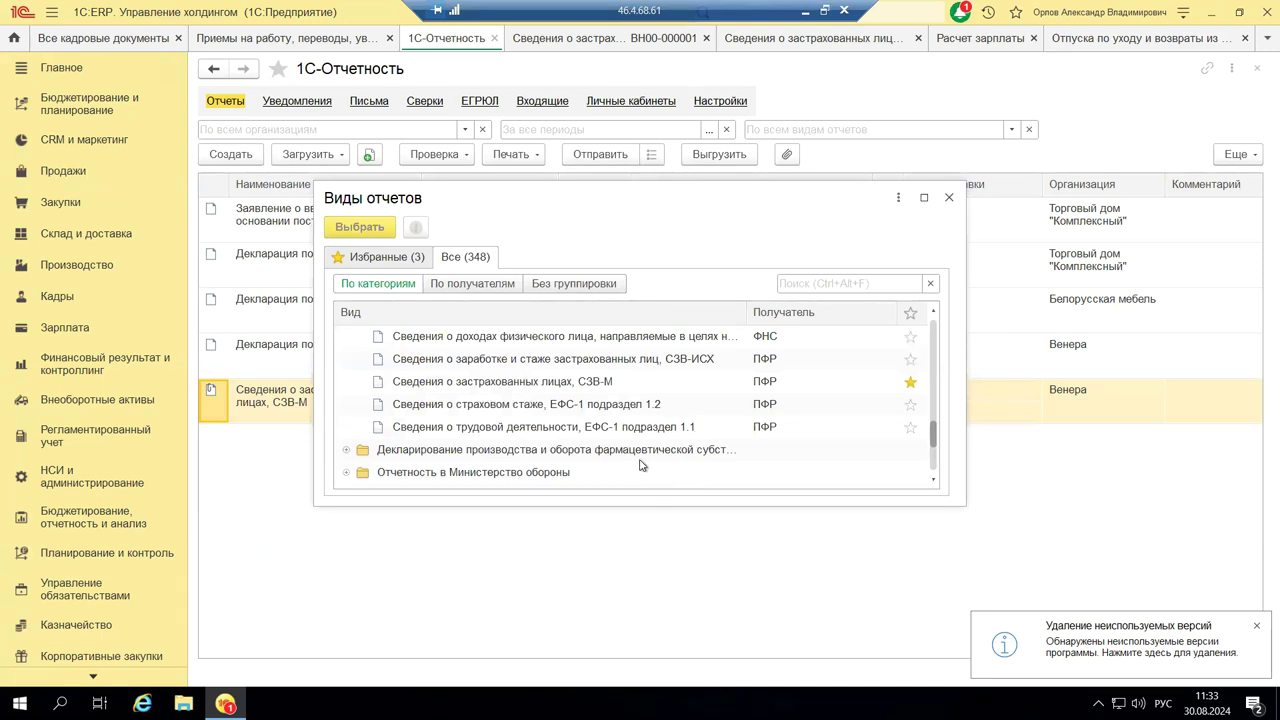
left_click(545, 384)
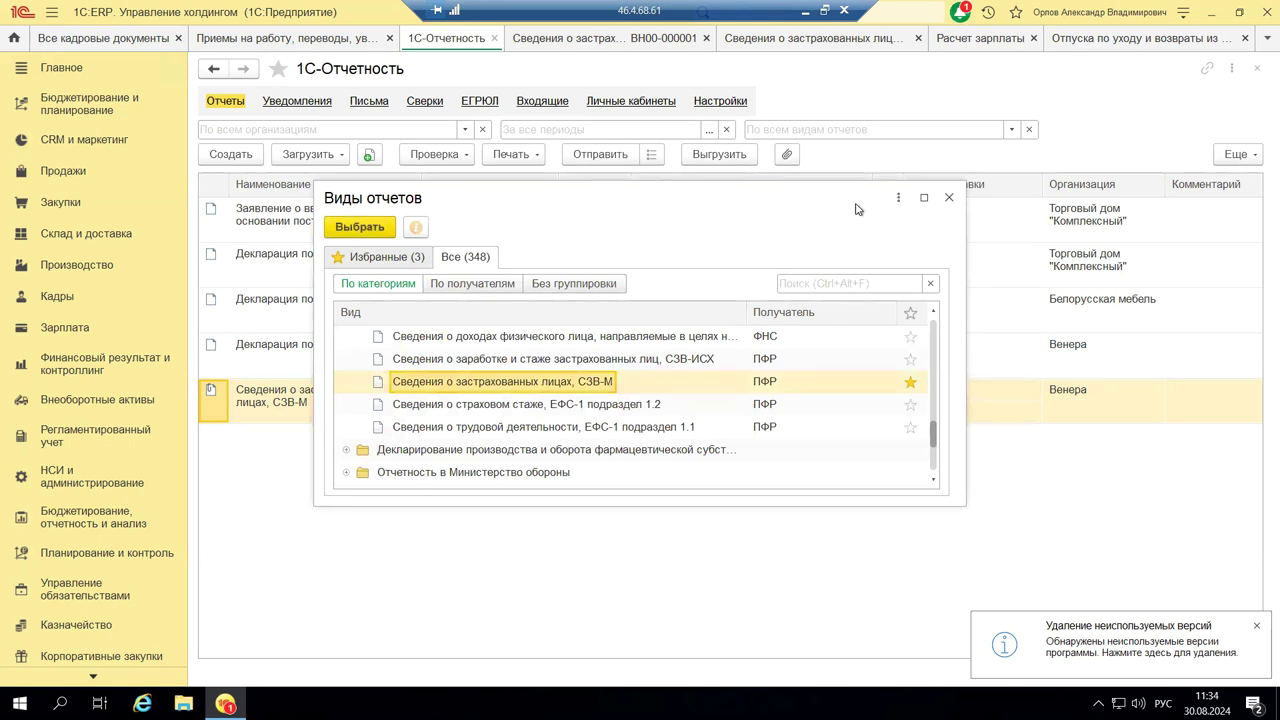
left_click(949, 197)
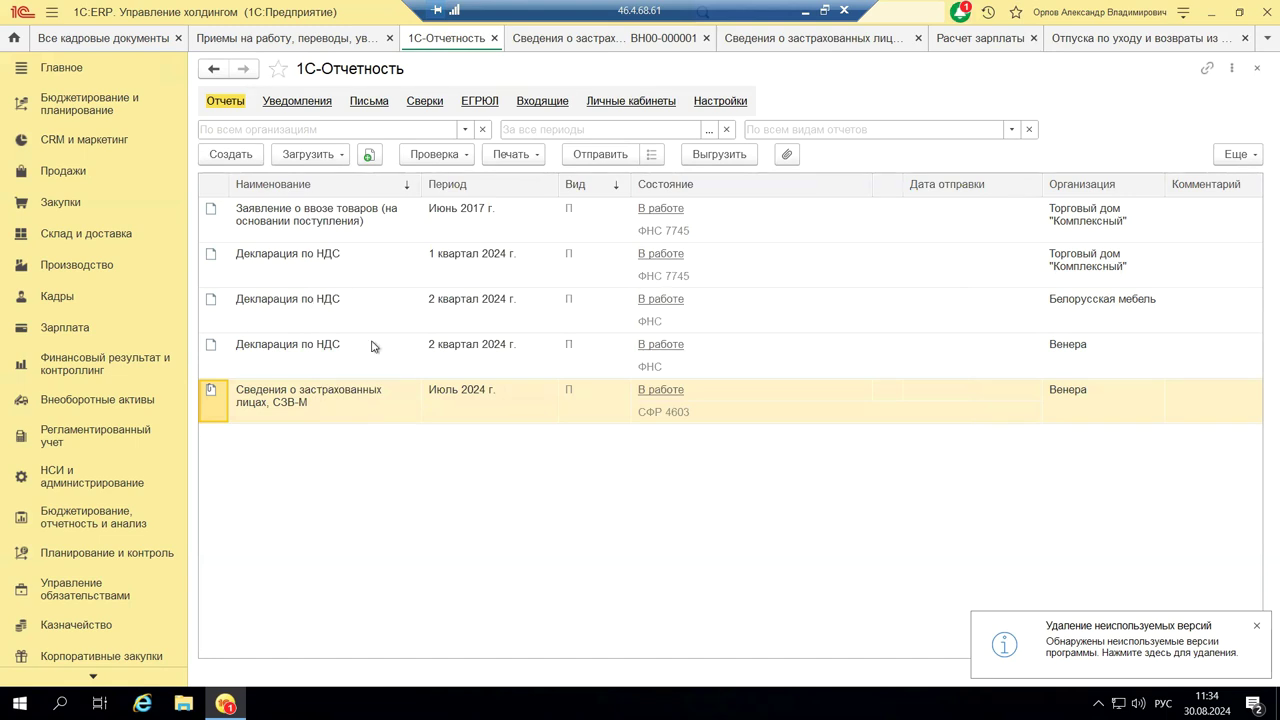
View the printed form of the July 2024 СЗВ-М document for Венера, and close the form and the document
left_click(534, 42)
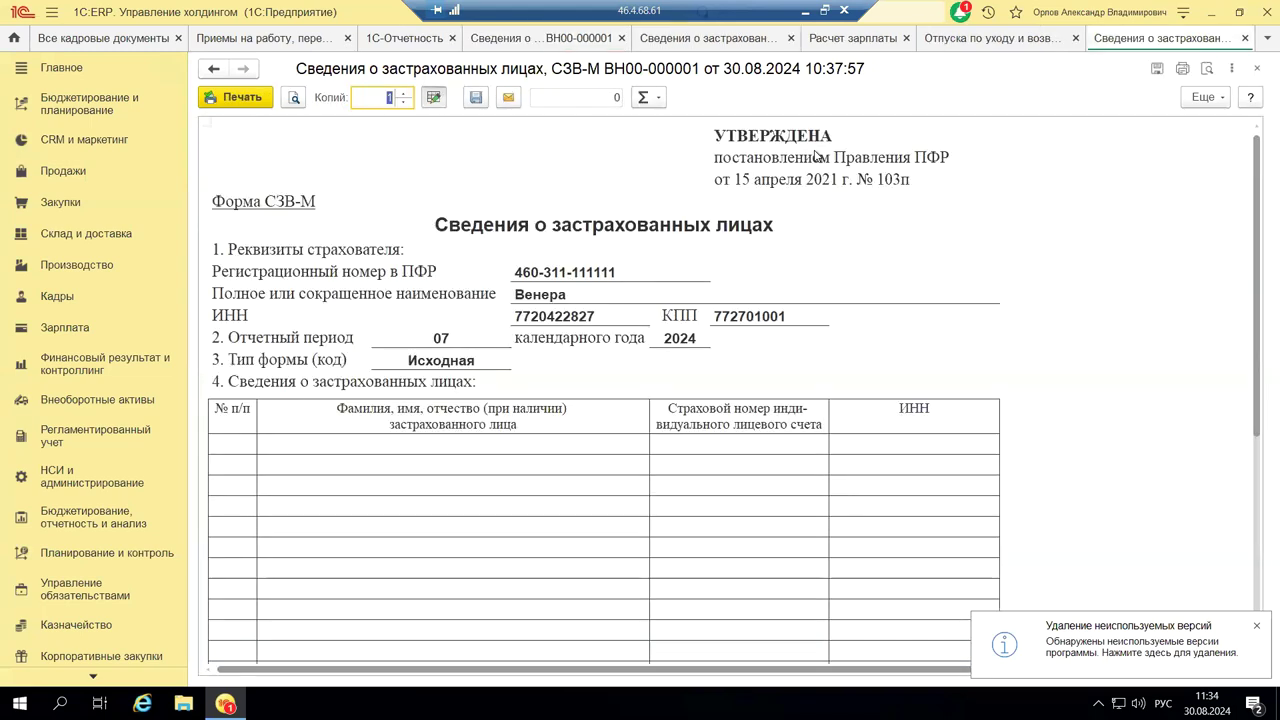
left_click(1253, 70)
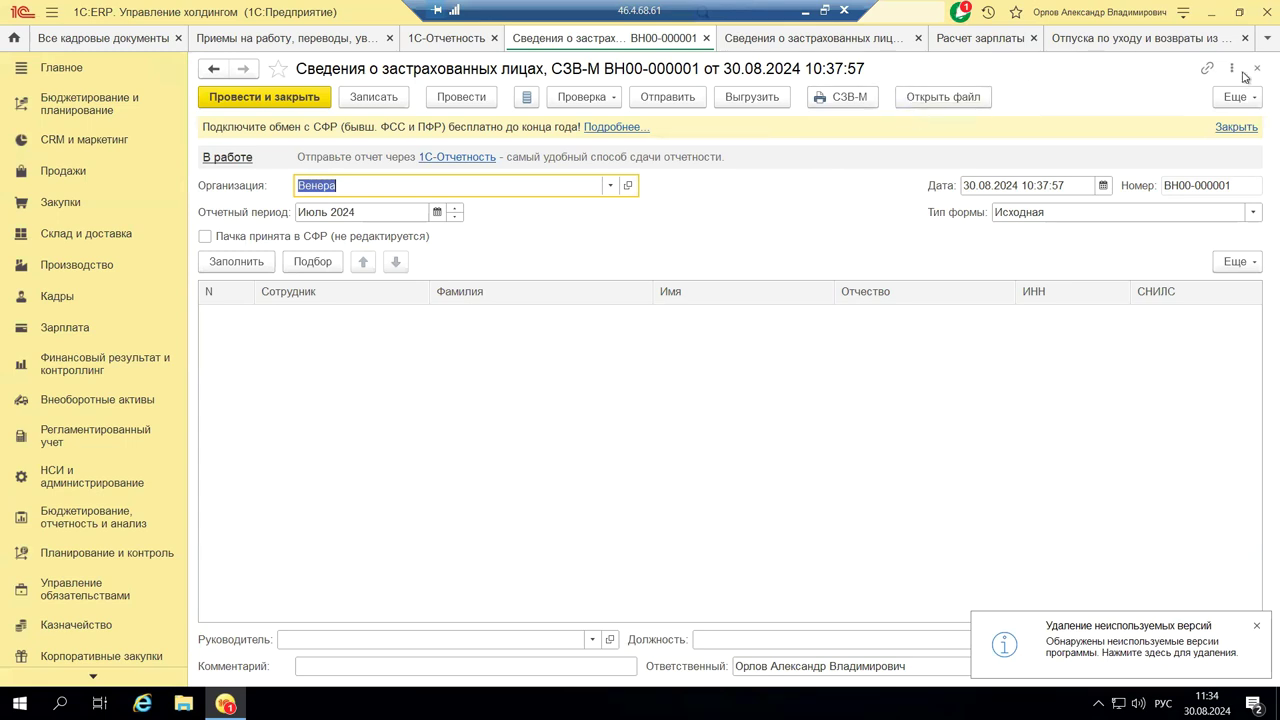
left_click(1253, 70)
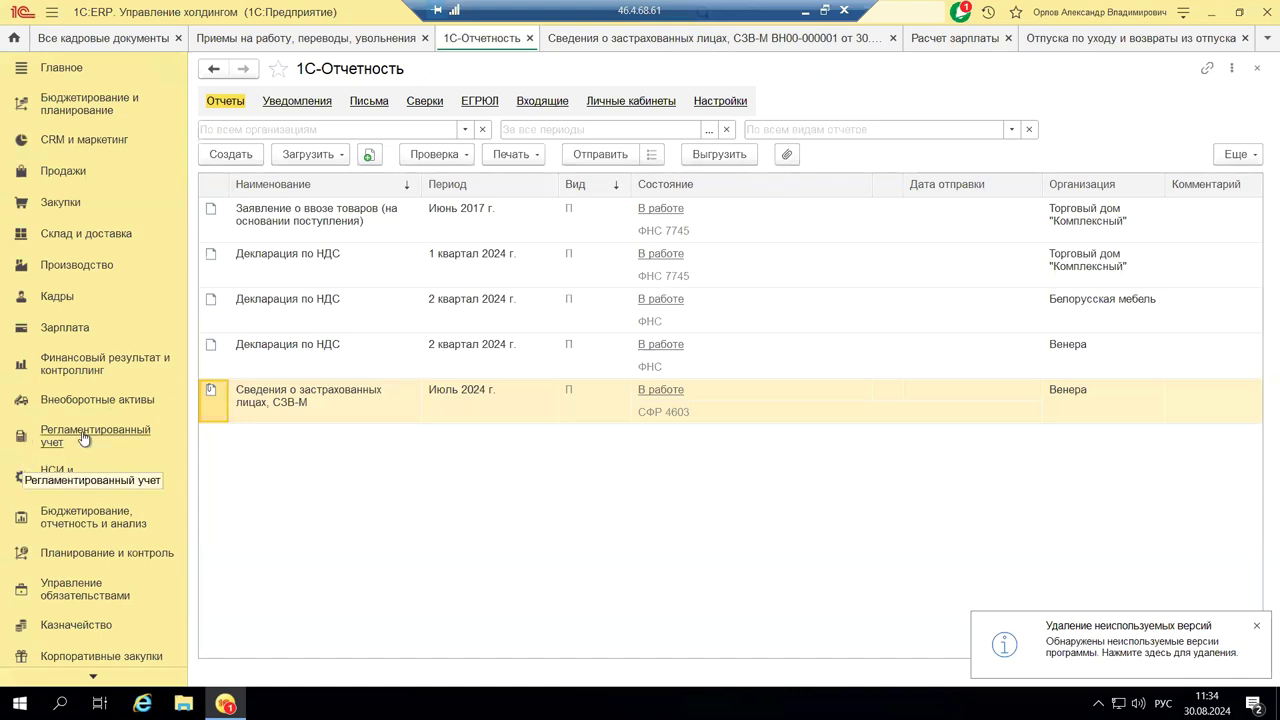
Switch to the PowerPoint presentation and select slide 15, which follows the ЕФС-1 subsection 1.2 text
left_click(805, 11)
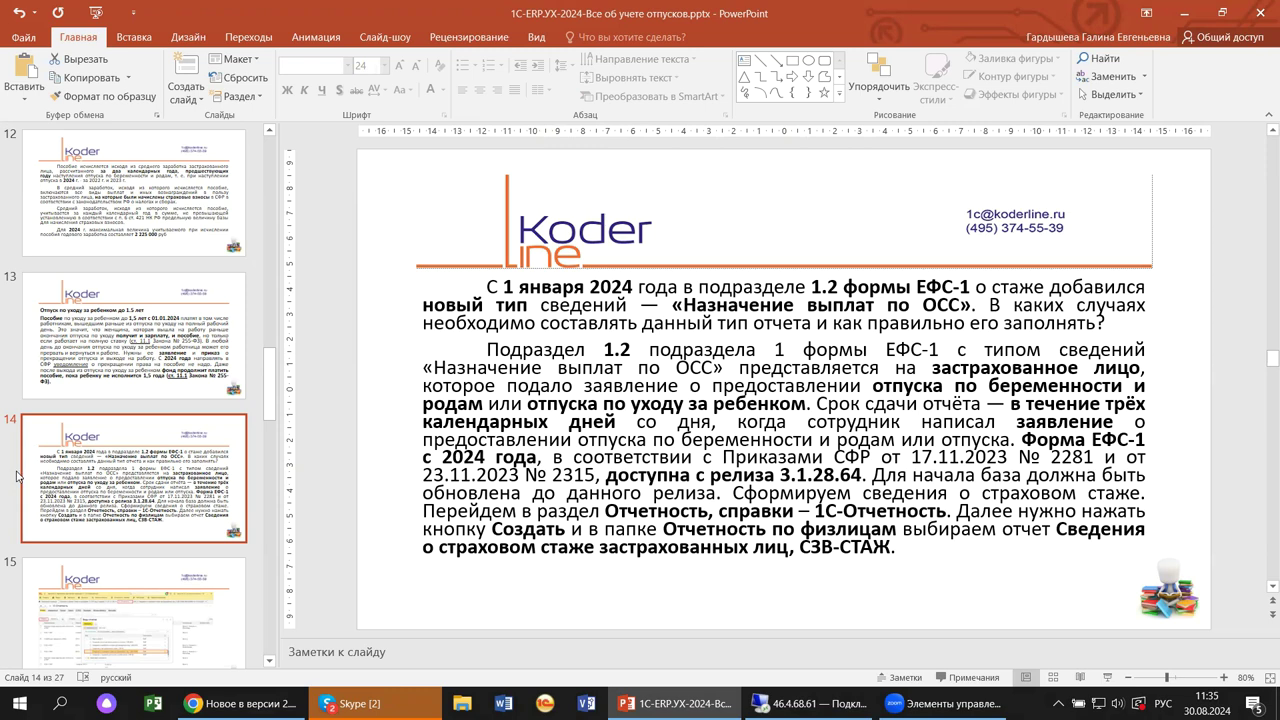
left_click(95, 638)
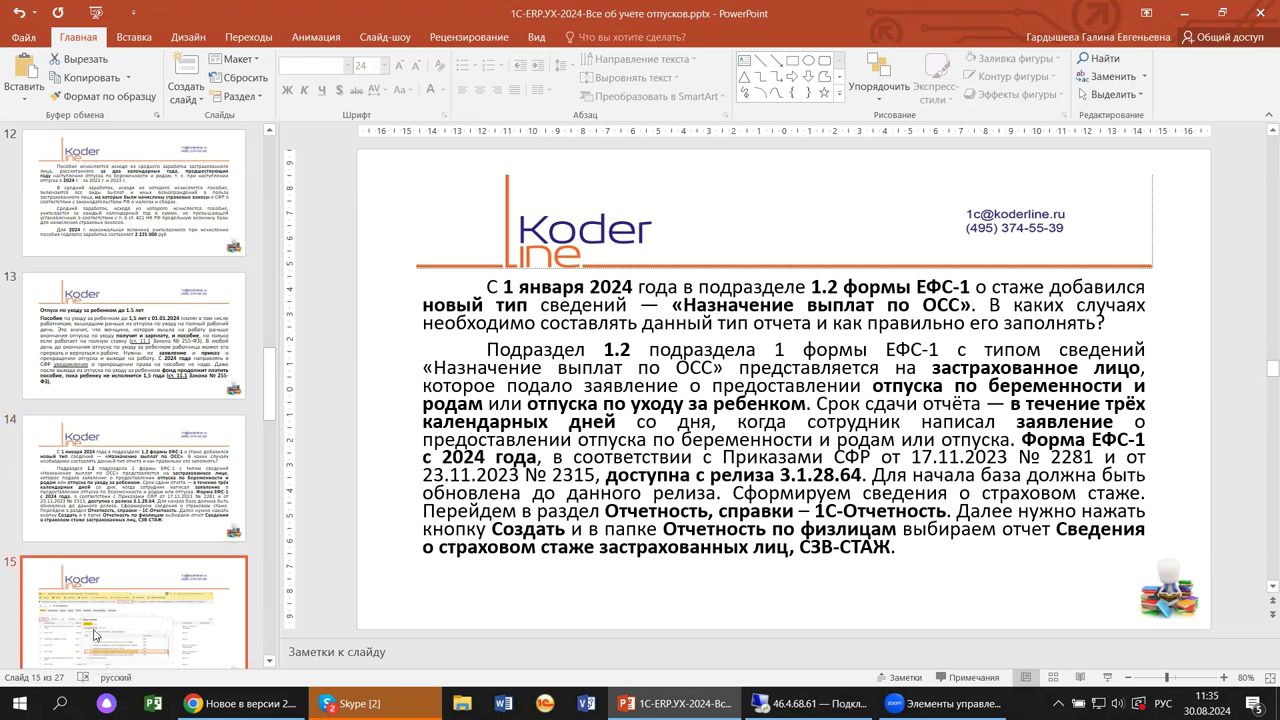
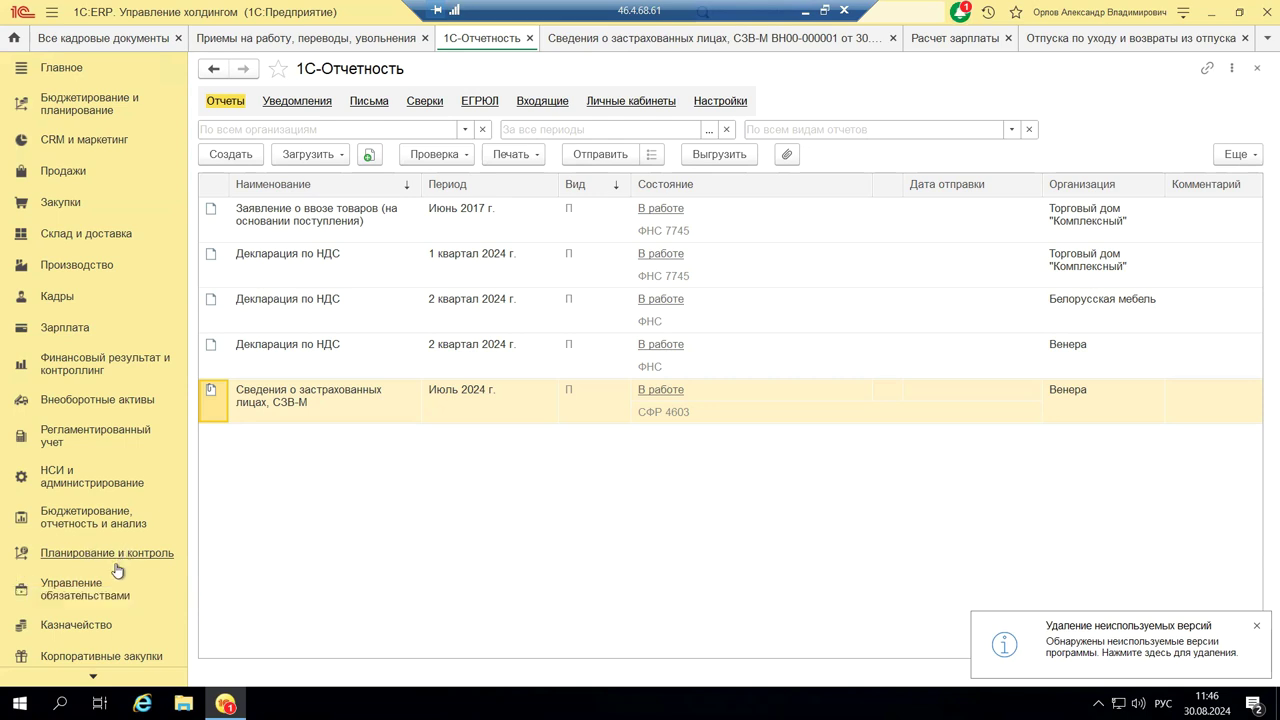
Generate the «Справка об остатках отпусков» HR report as of the start of today, without organization or employee filters
left_click(53, 298)
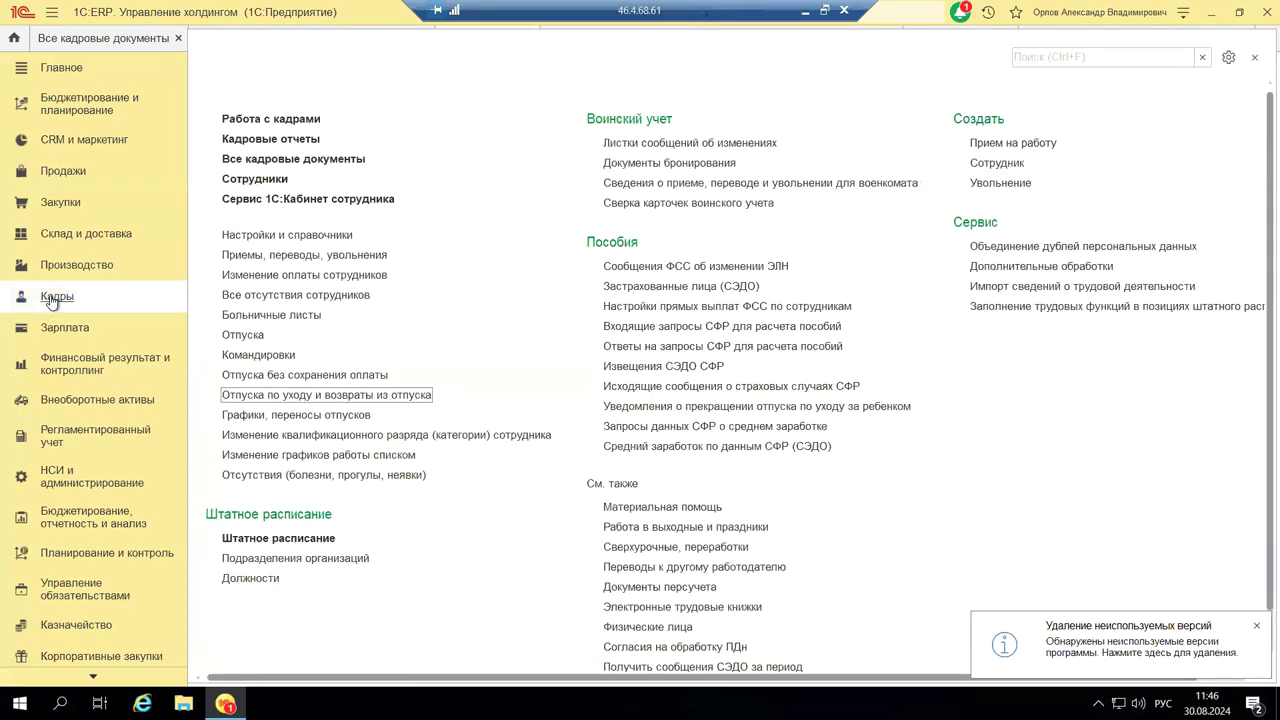
left_click(222, 165)
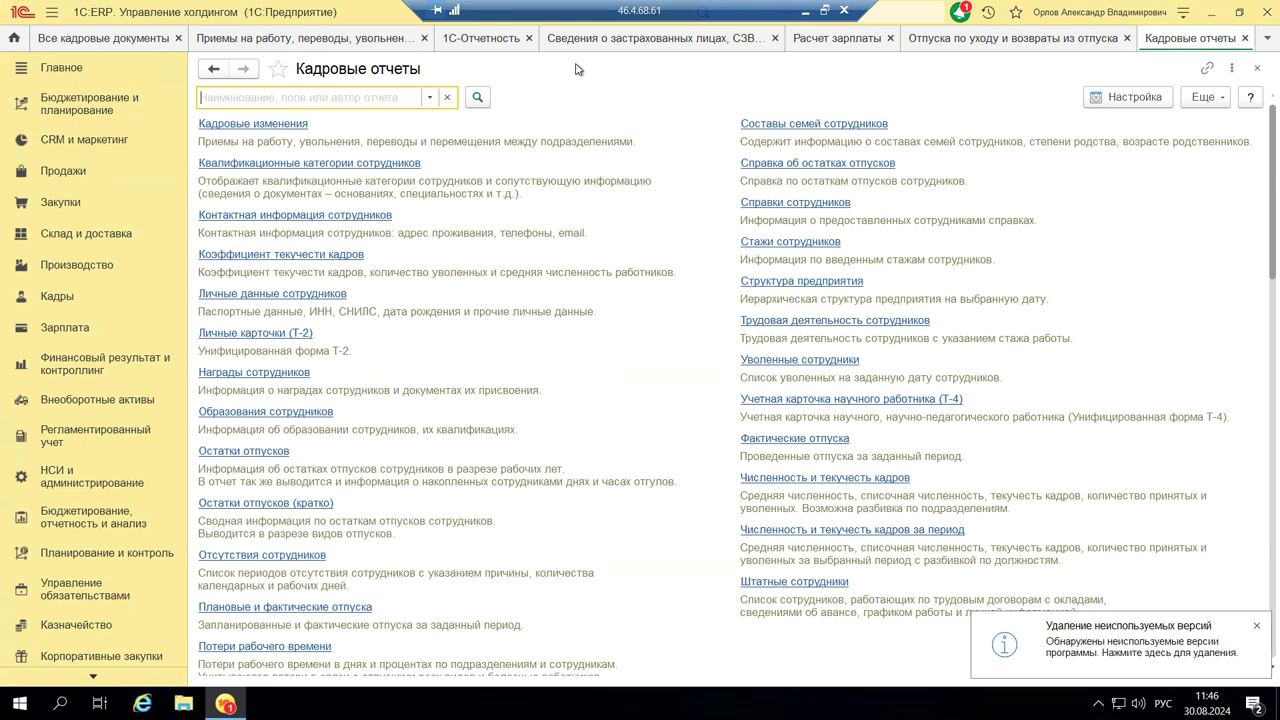
left_click(784, 165)
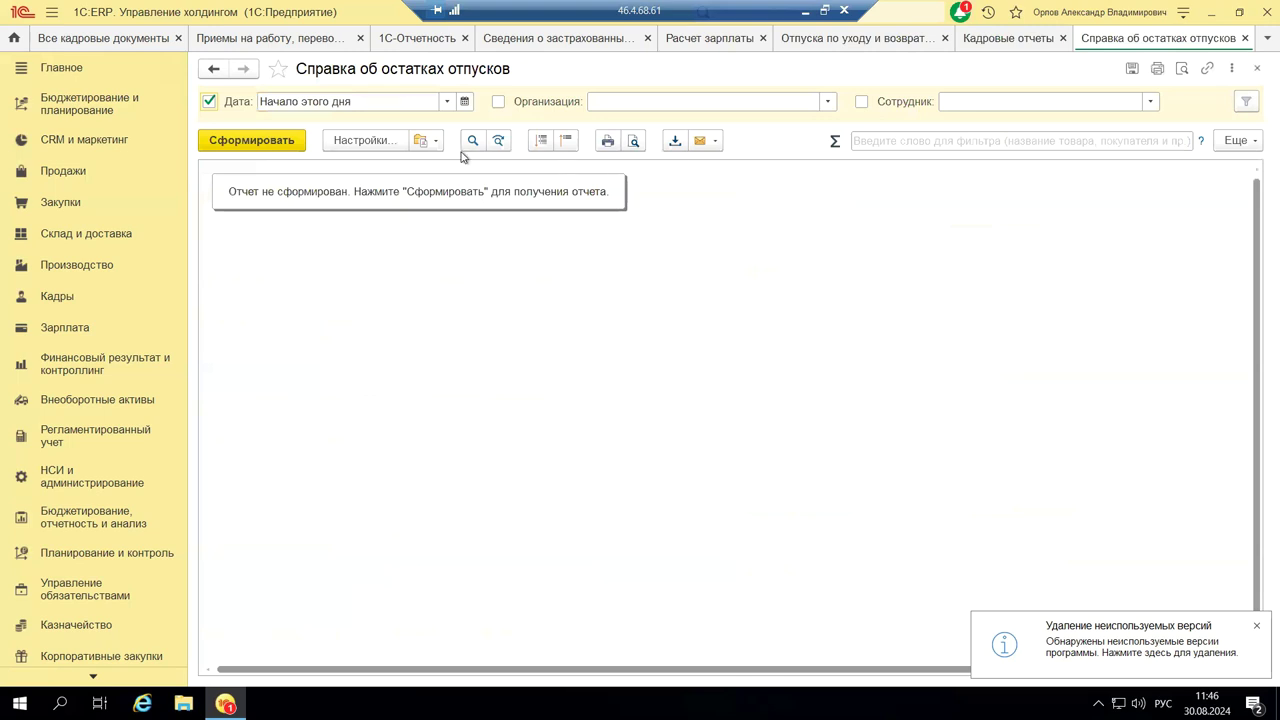
left_click(270, 145)
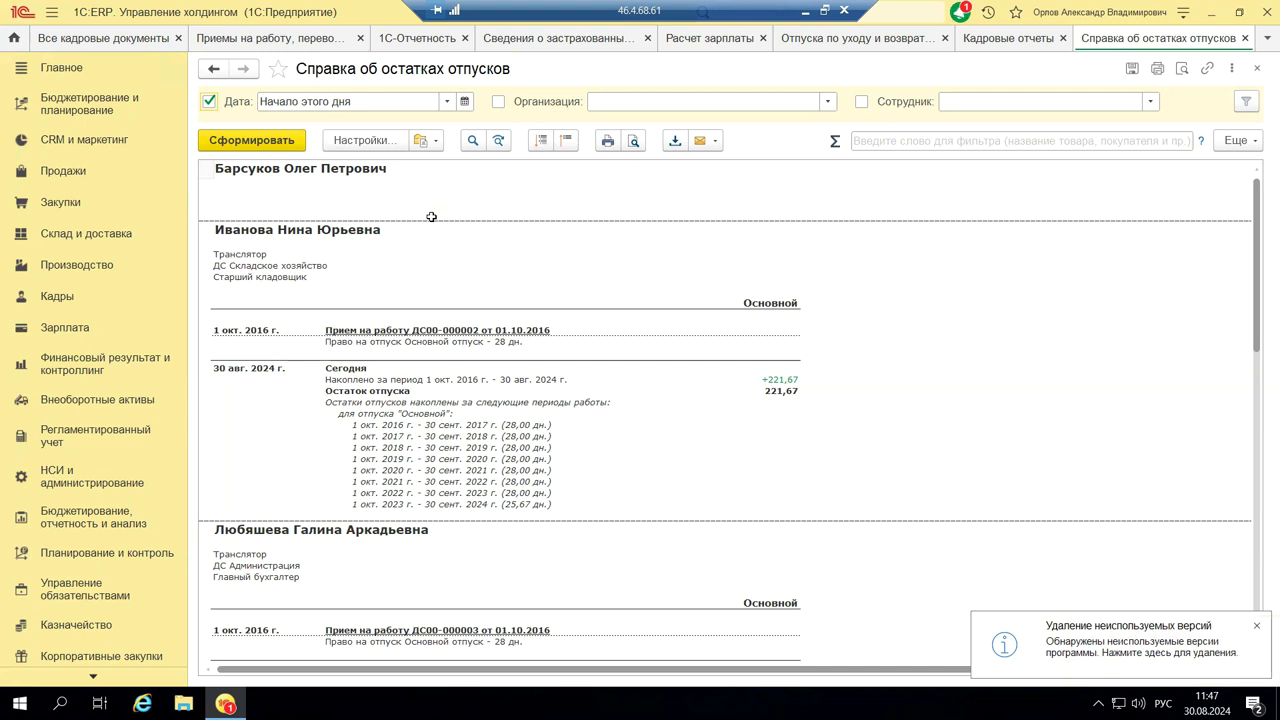
Examine the employees' accrued leave entries in the generated report, and close it along with the HR reports list
scroll(431, 217, "down", 3)
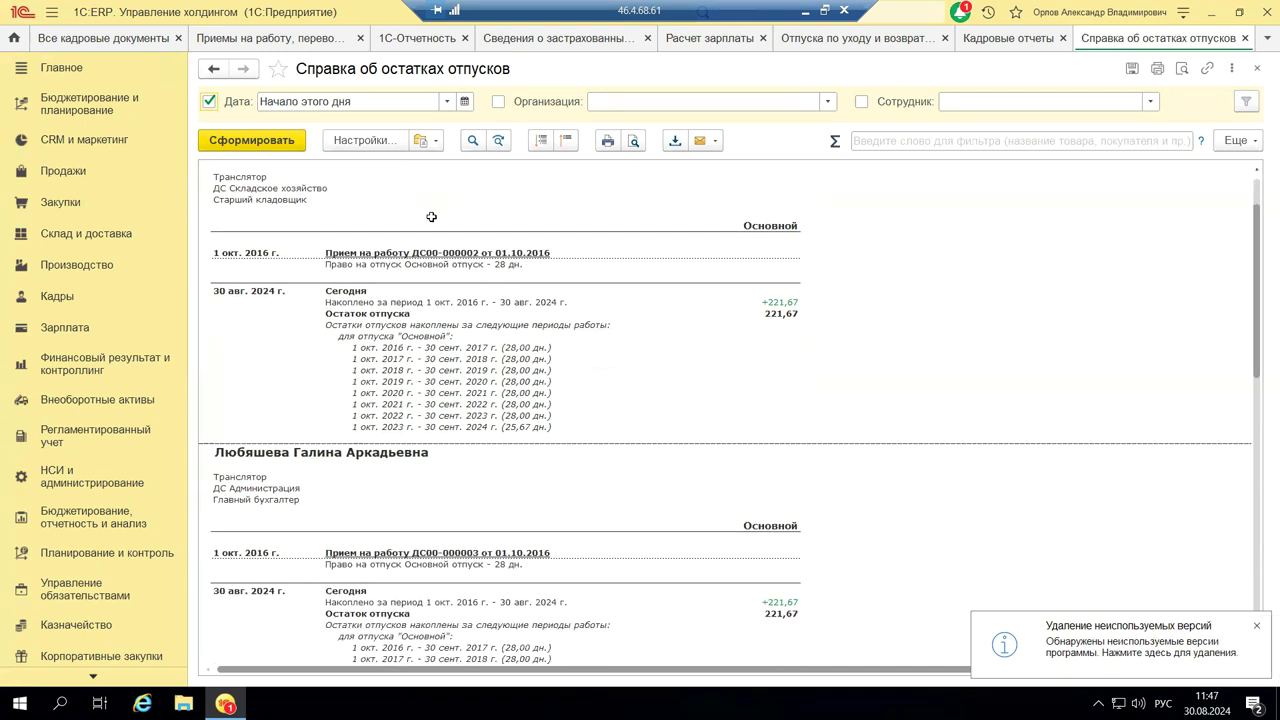
scroll(431, 217, "down", 2)
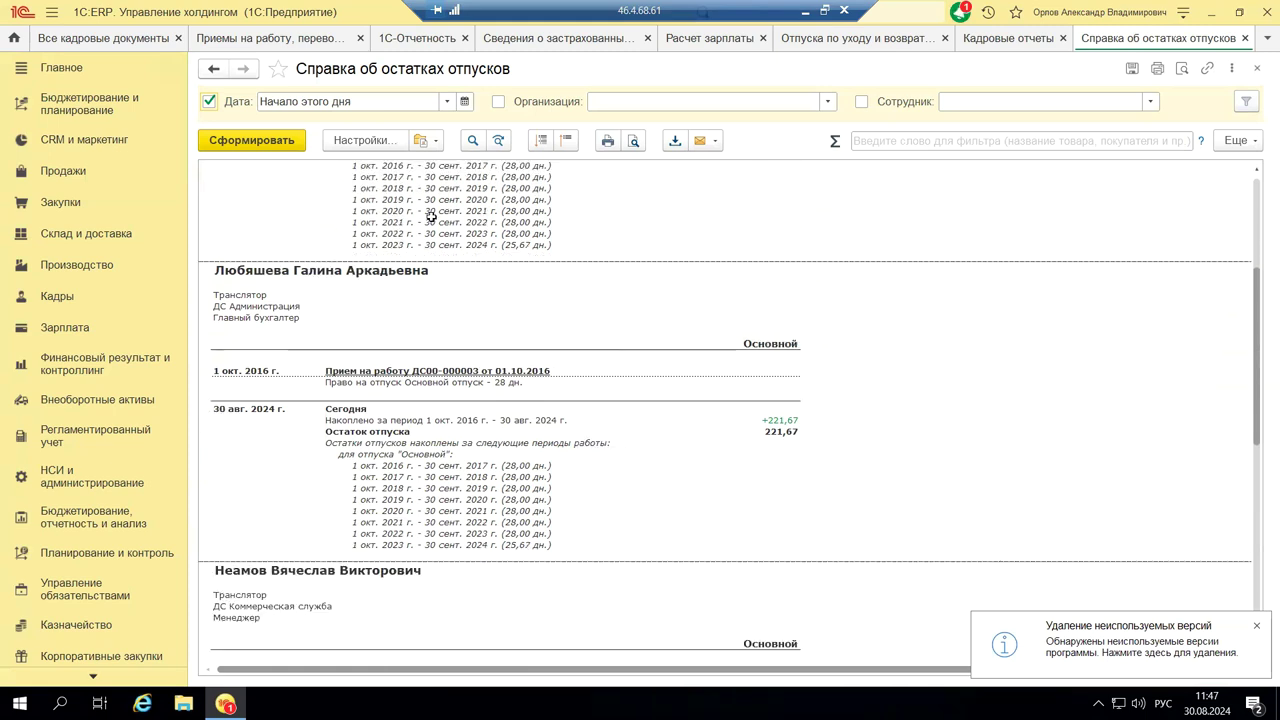
scroll(431, 217, "down", 2)
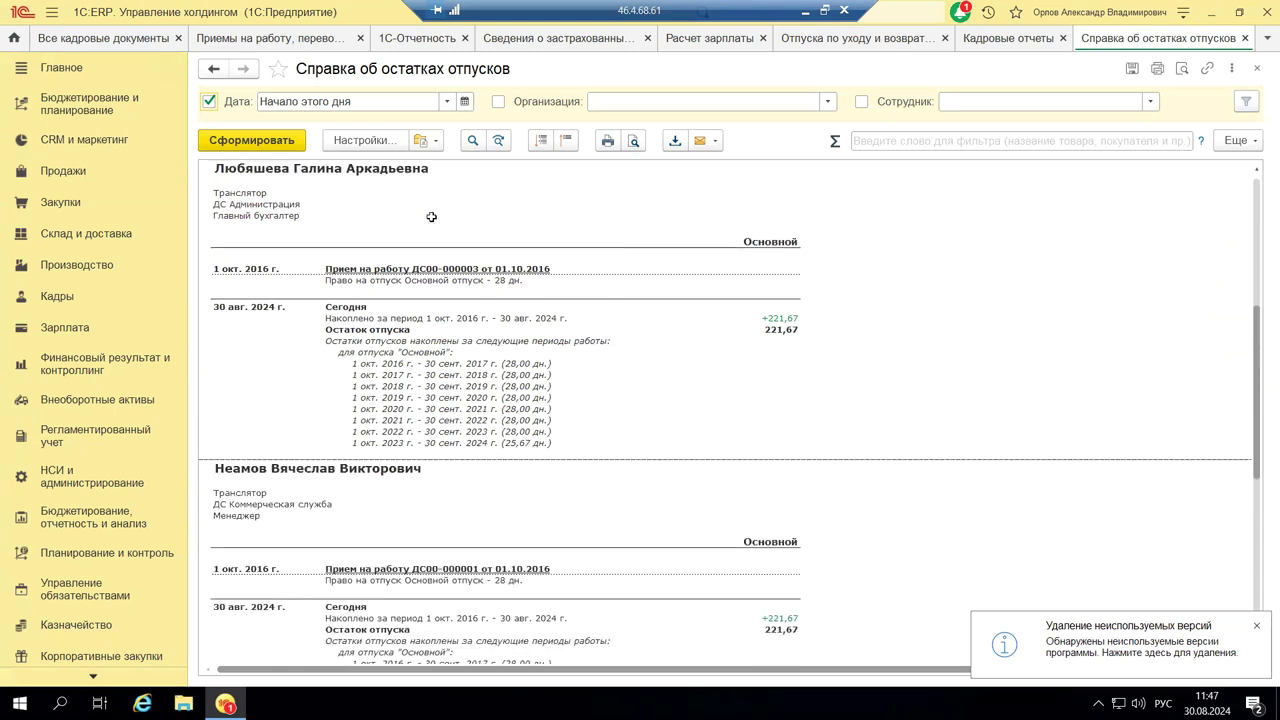
left_click(1257, 68)
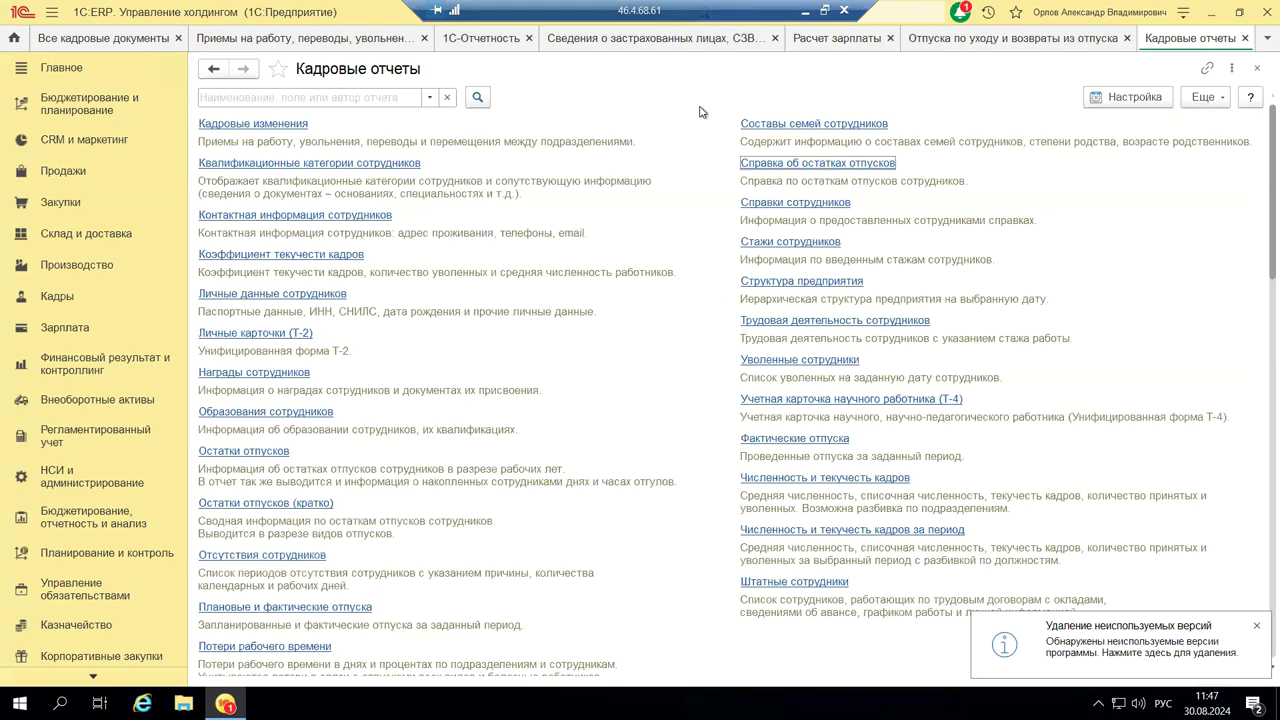
left_click(1257, 68)
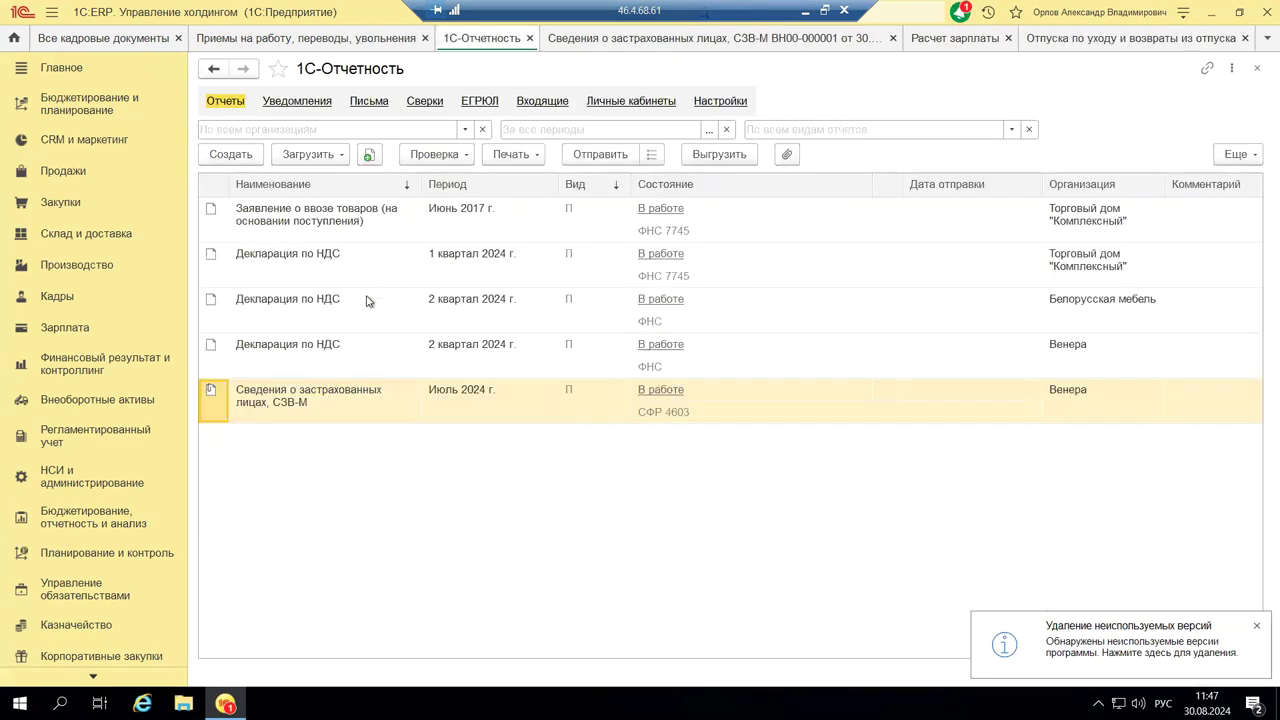
Look through the «Отчеты по зарплате» list, including its accounting, payment and tax report groups, and close it
left_click(56, 296)
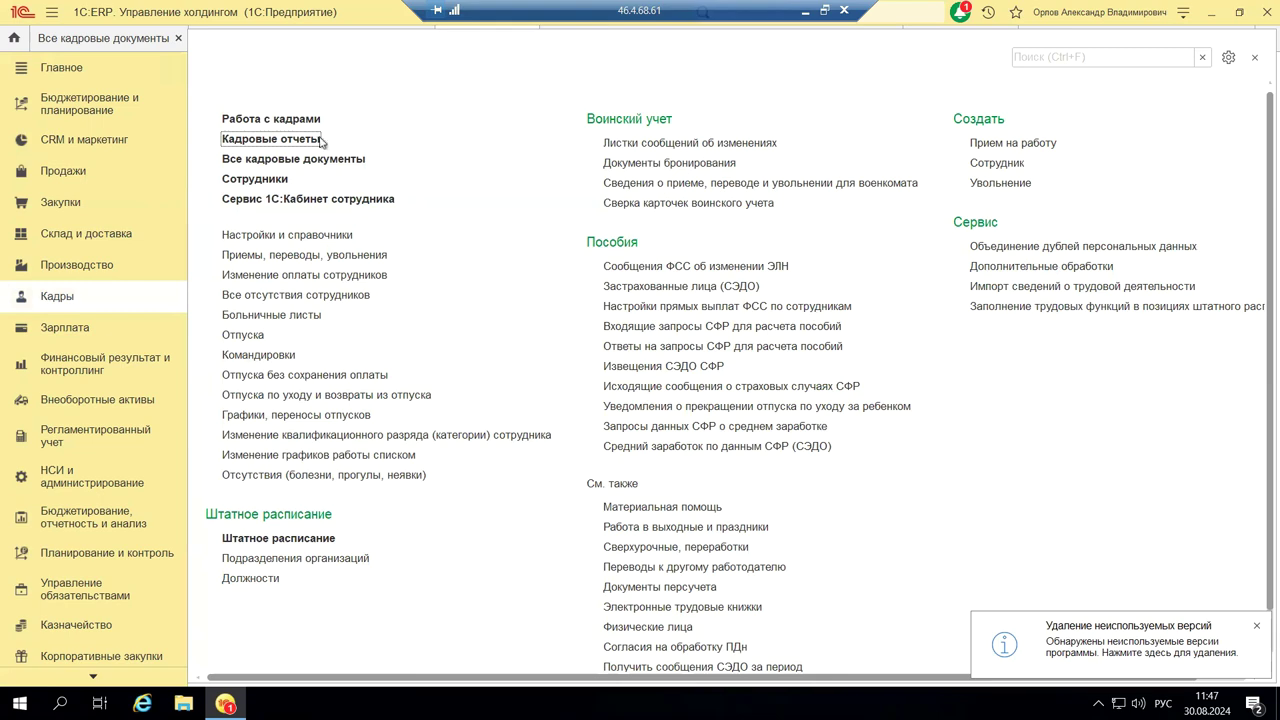
left_click(76, 330)
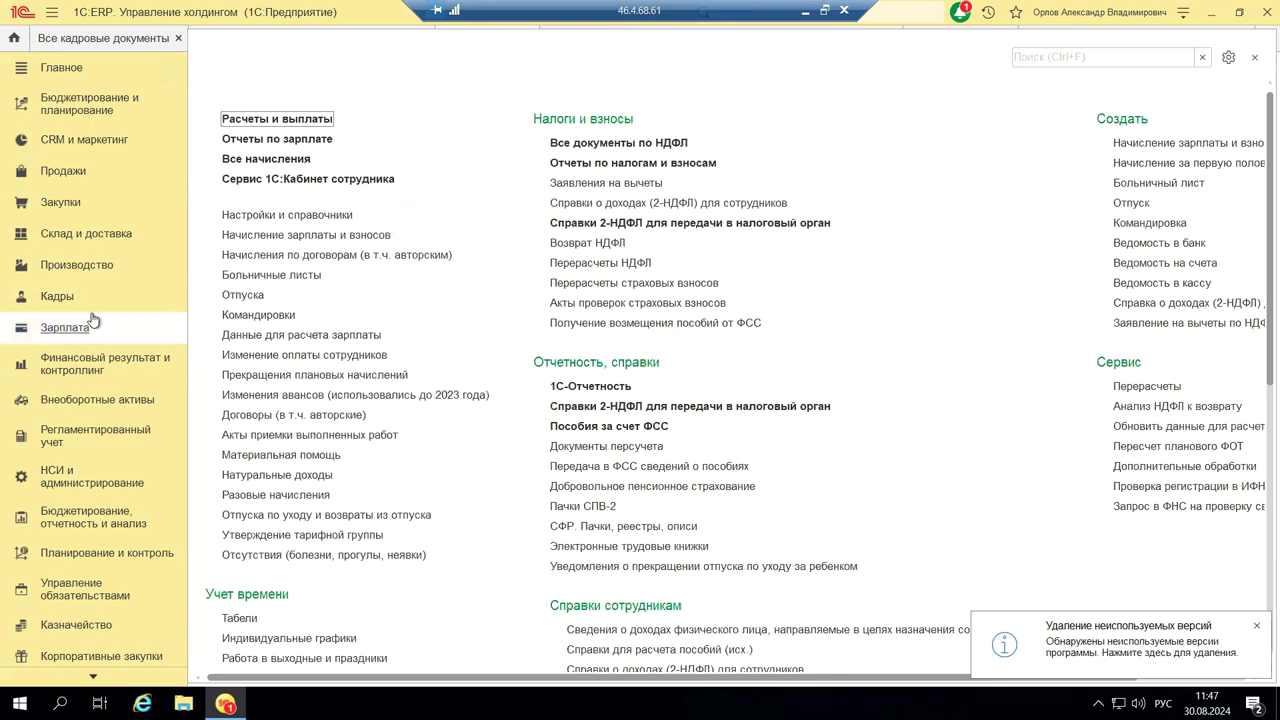
left_click(238, 143)
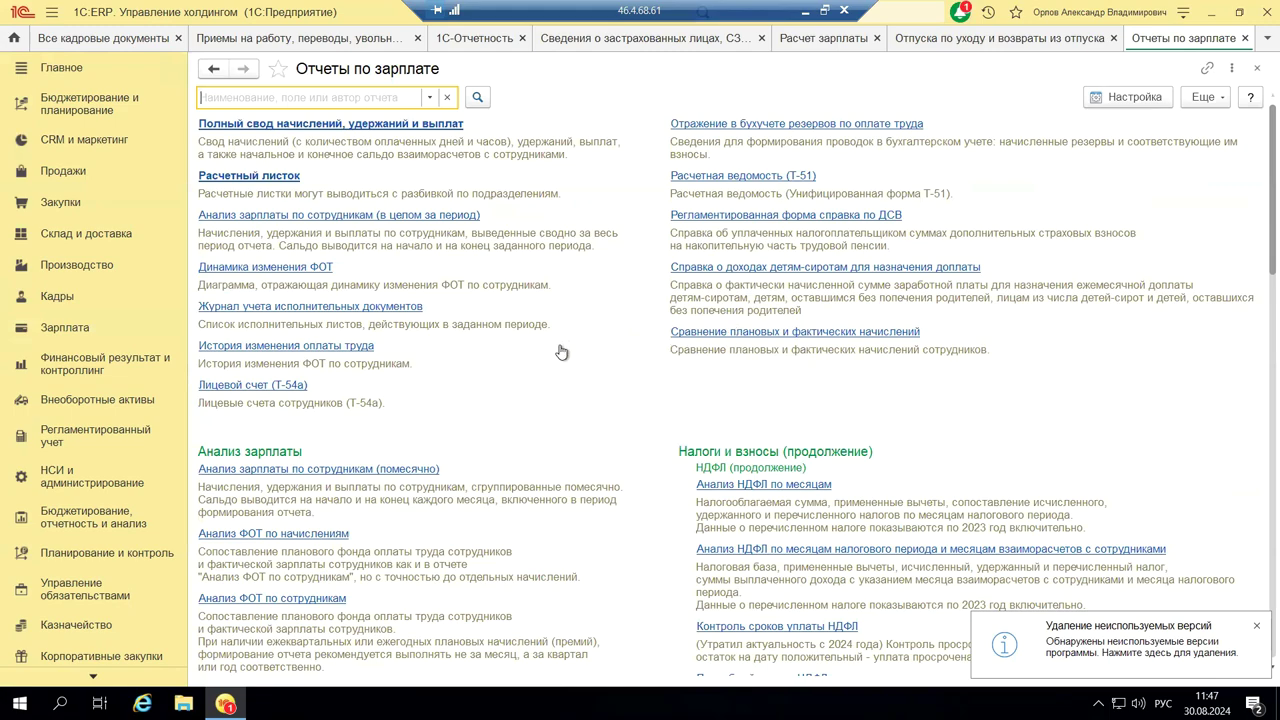
scroll(561, 352, "down", 6)
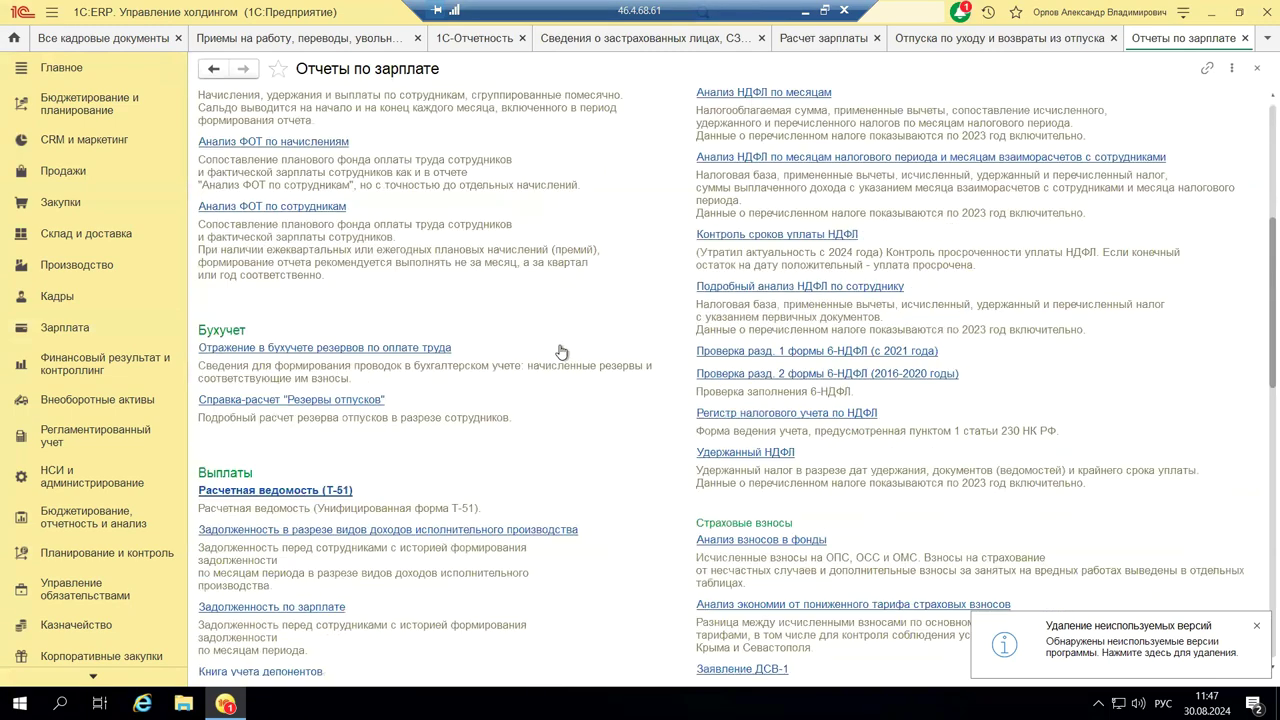
scroll(561, 352, "down", 3)
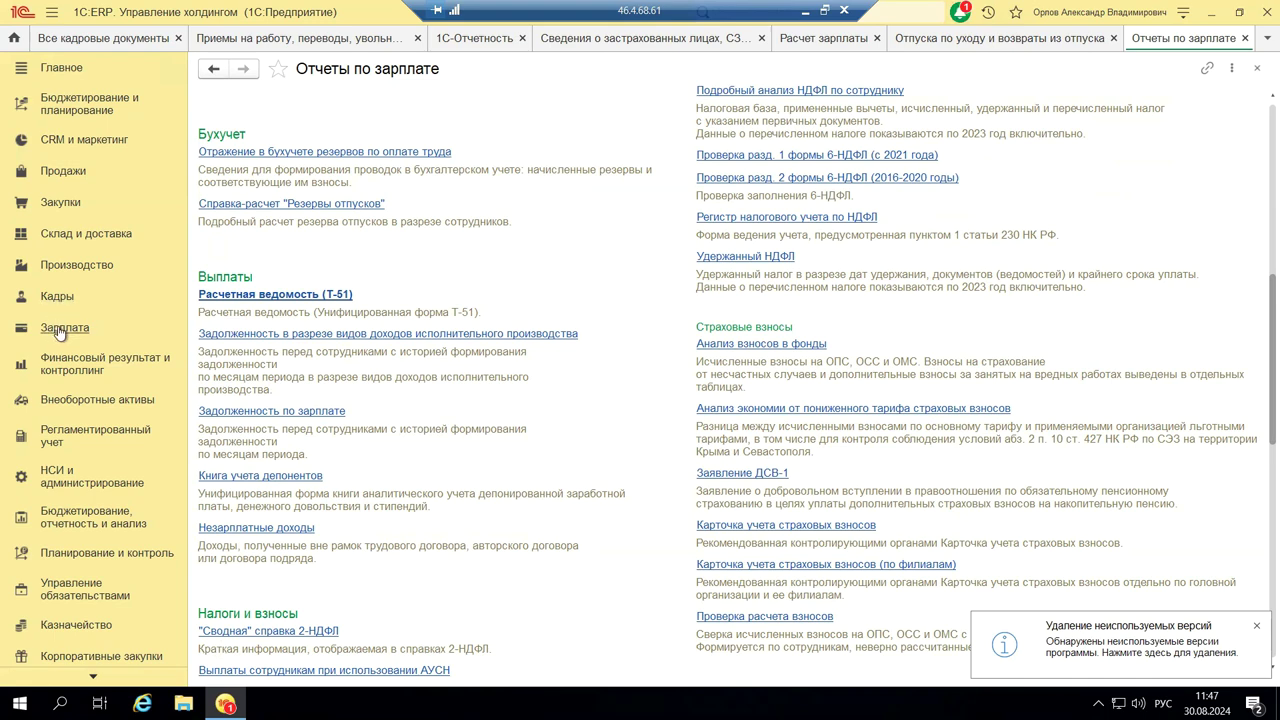
left_click(1259, 70)
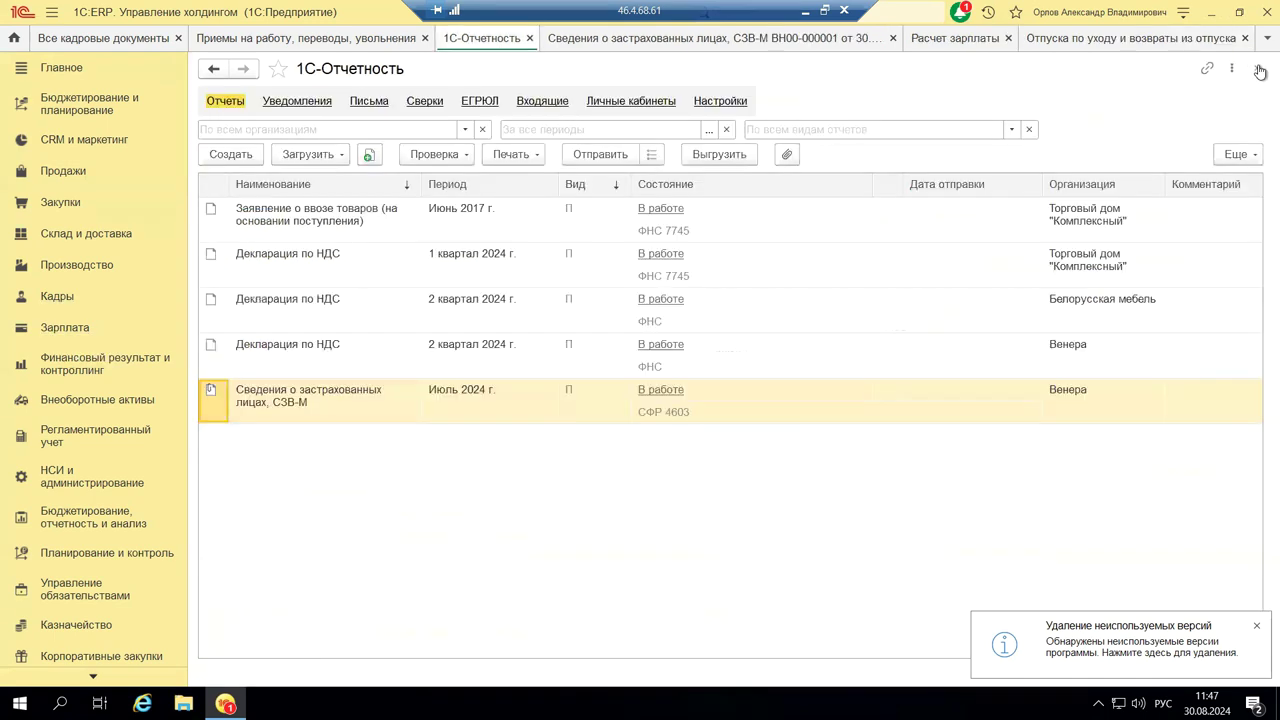
Open 1С-Отчетность from the «Зарплата» section, view its «Уведомления» list, and close it
left_click(50, 300)
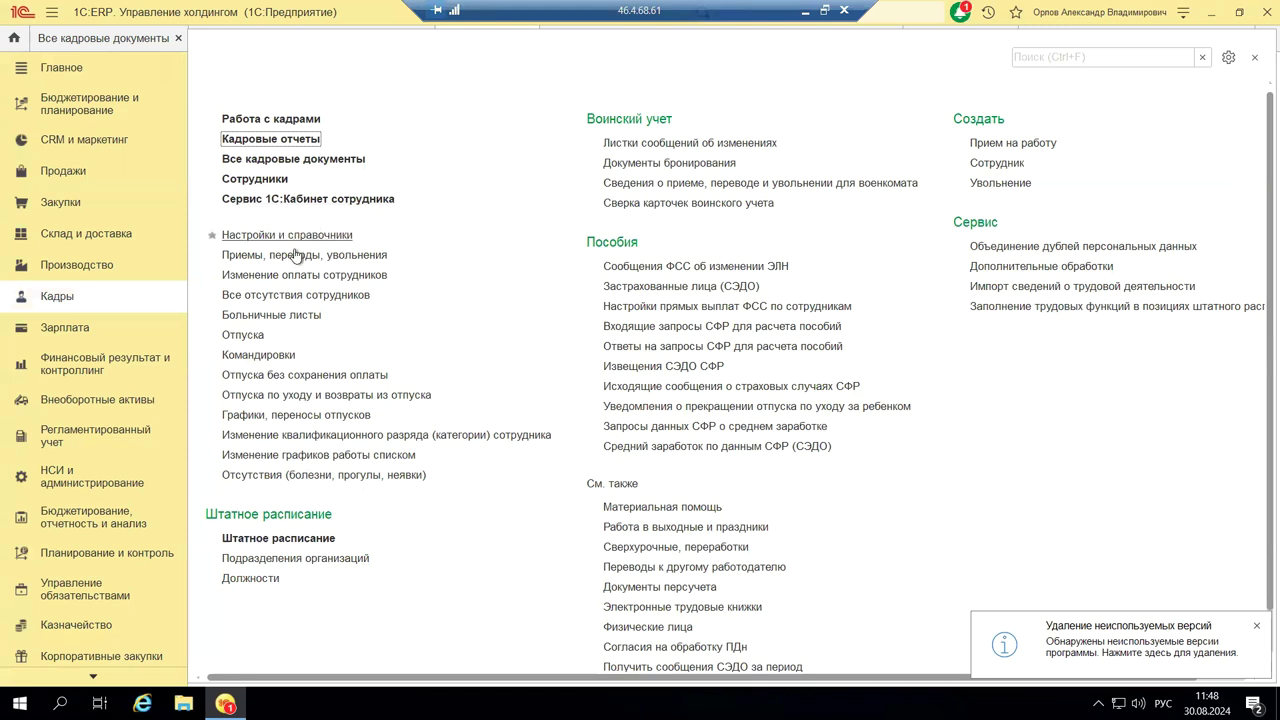
left_click(65, 328)
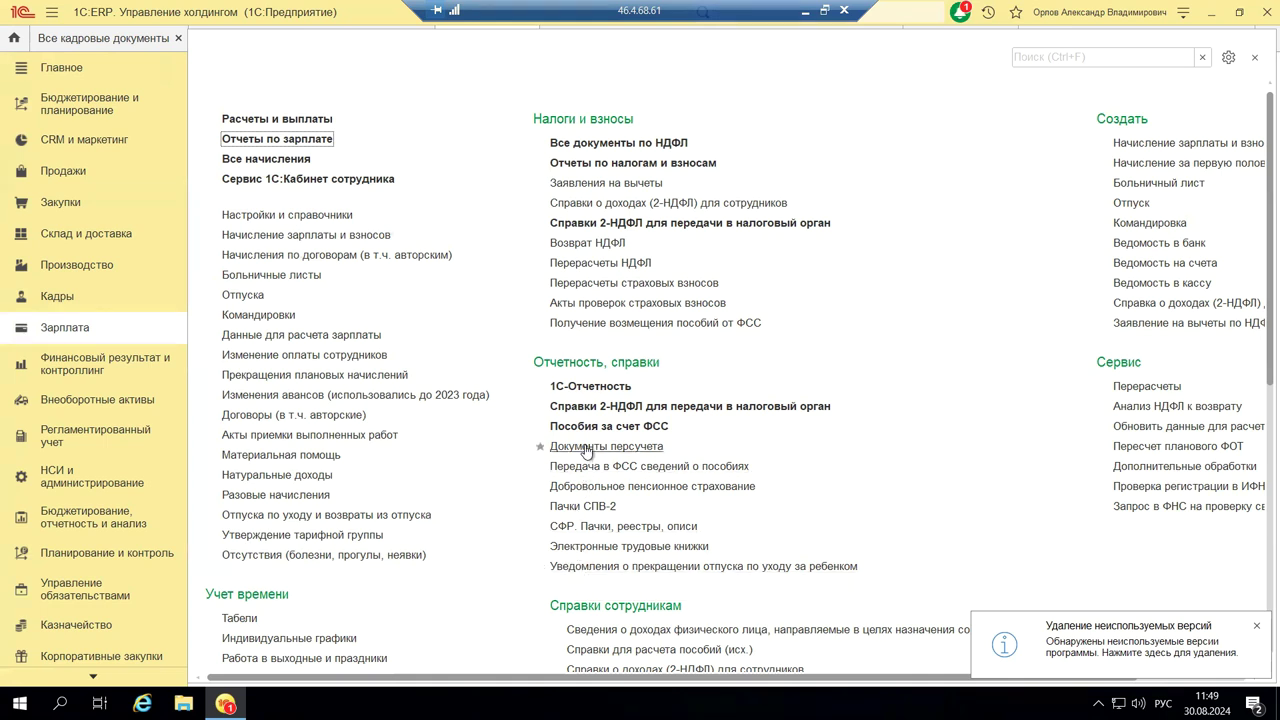
left_click(590, 387)
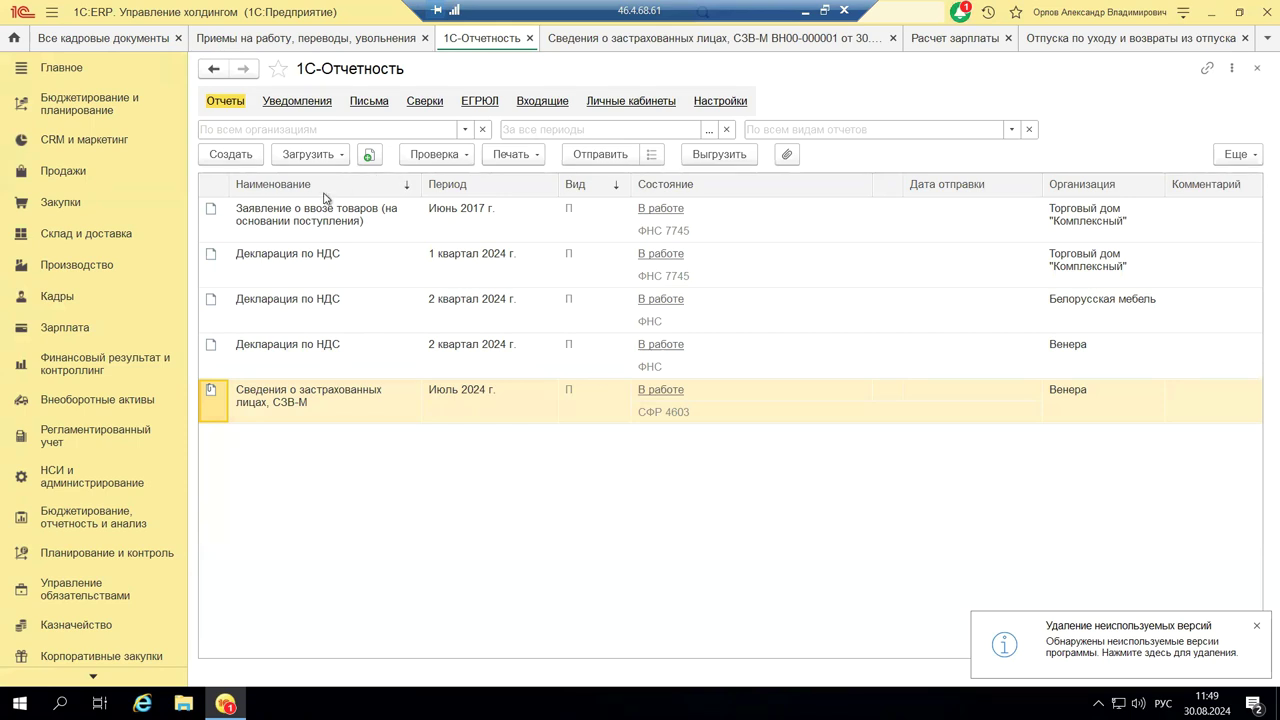
left_click(289, 108)
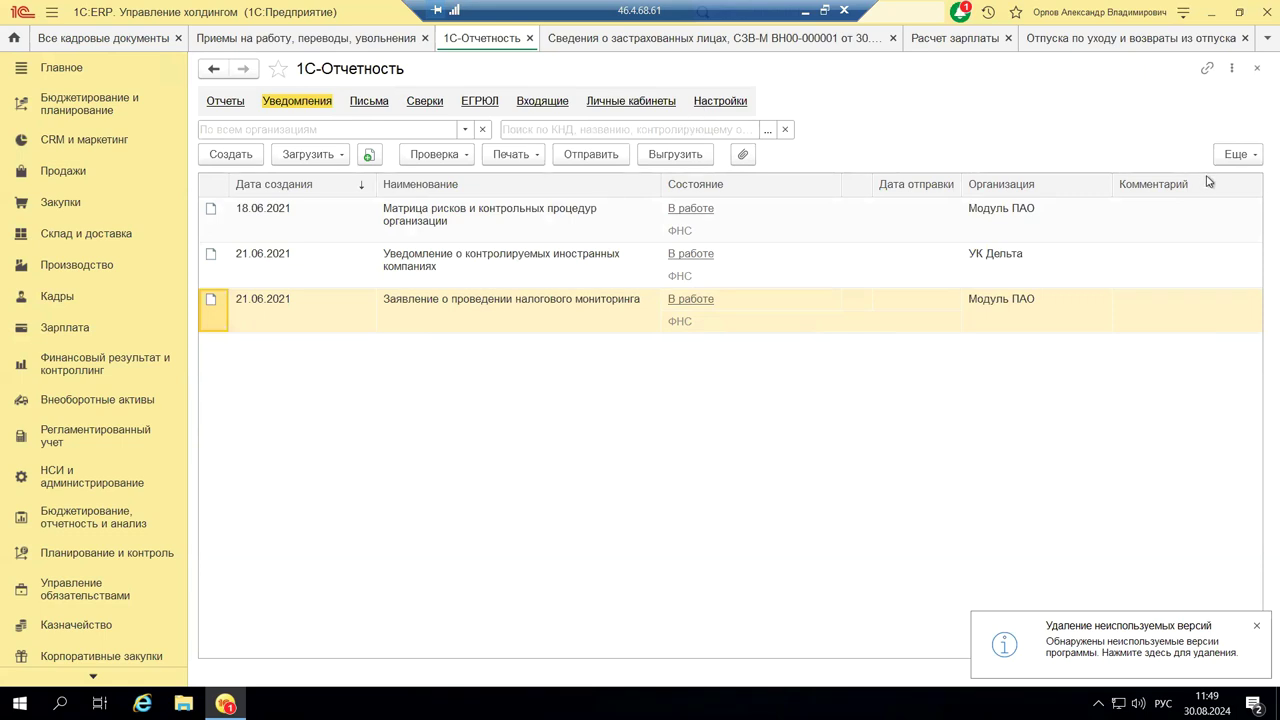
left_click(1256, 70)
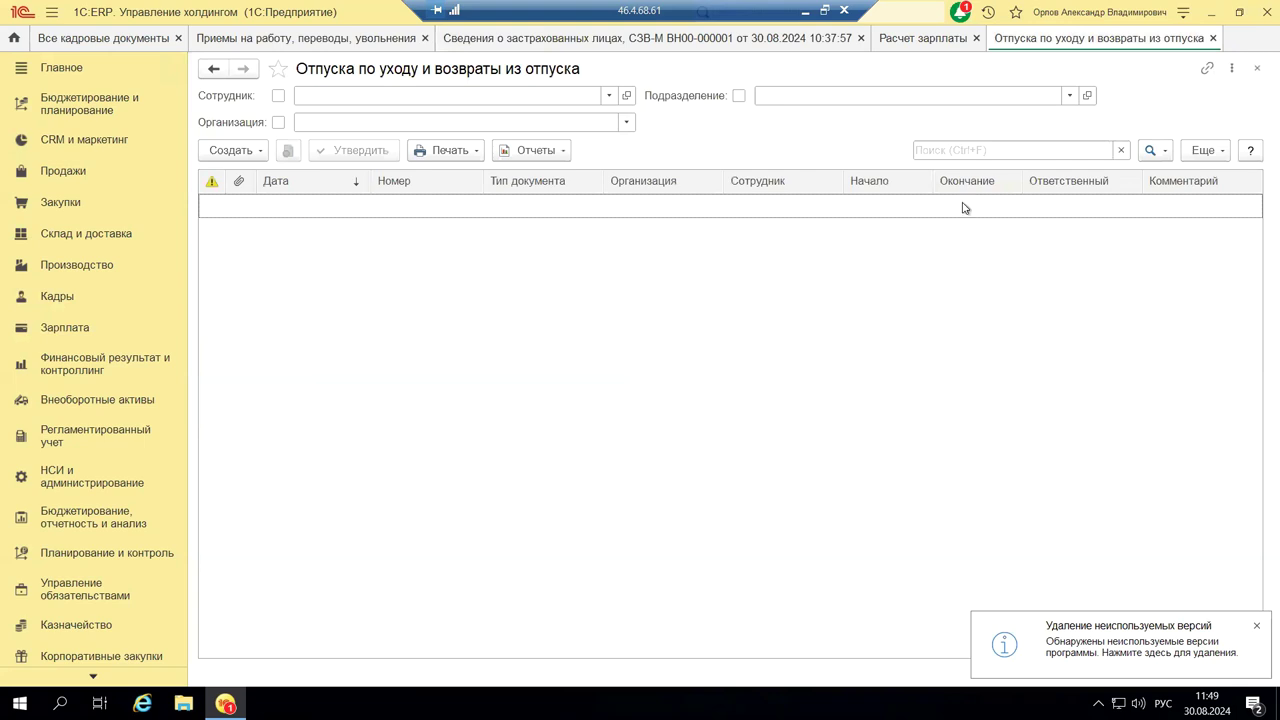
Close the care leave list, the «Расчет зарплаты» form and the СЗВ-М document form
left_click(1256, 67)
left_click(1097, 38)
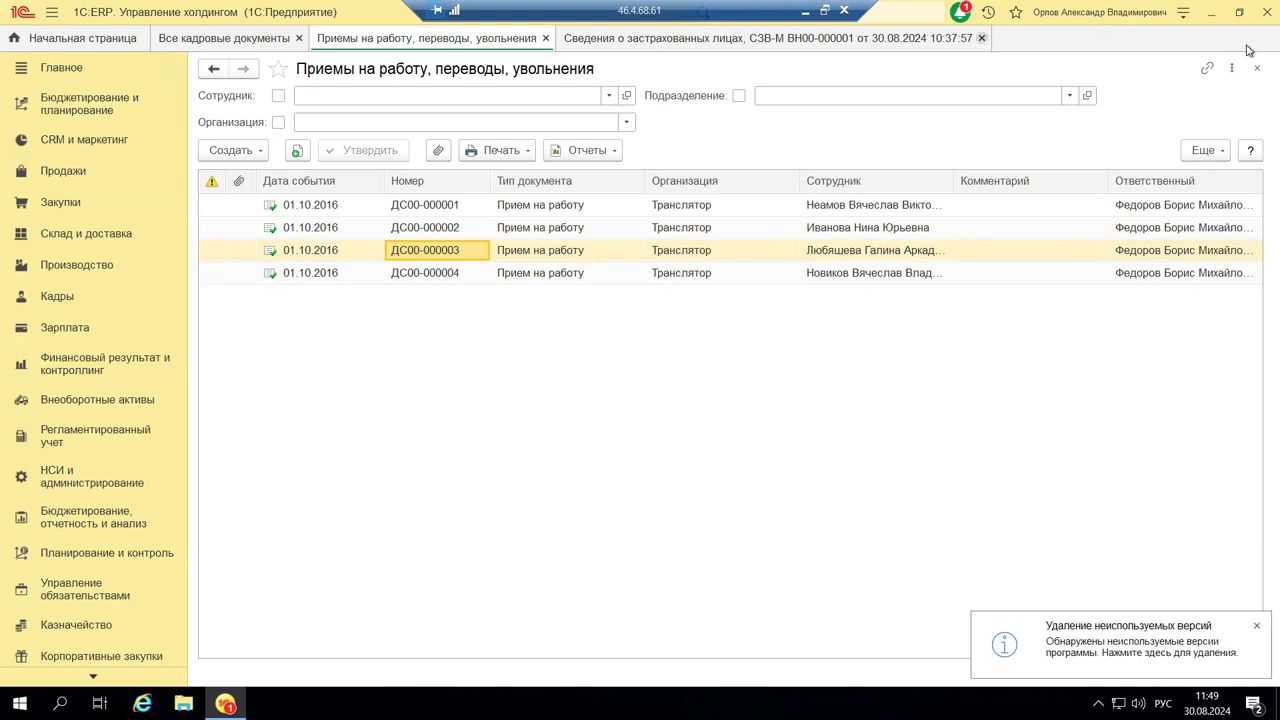
left_click(981, 38)
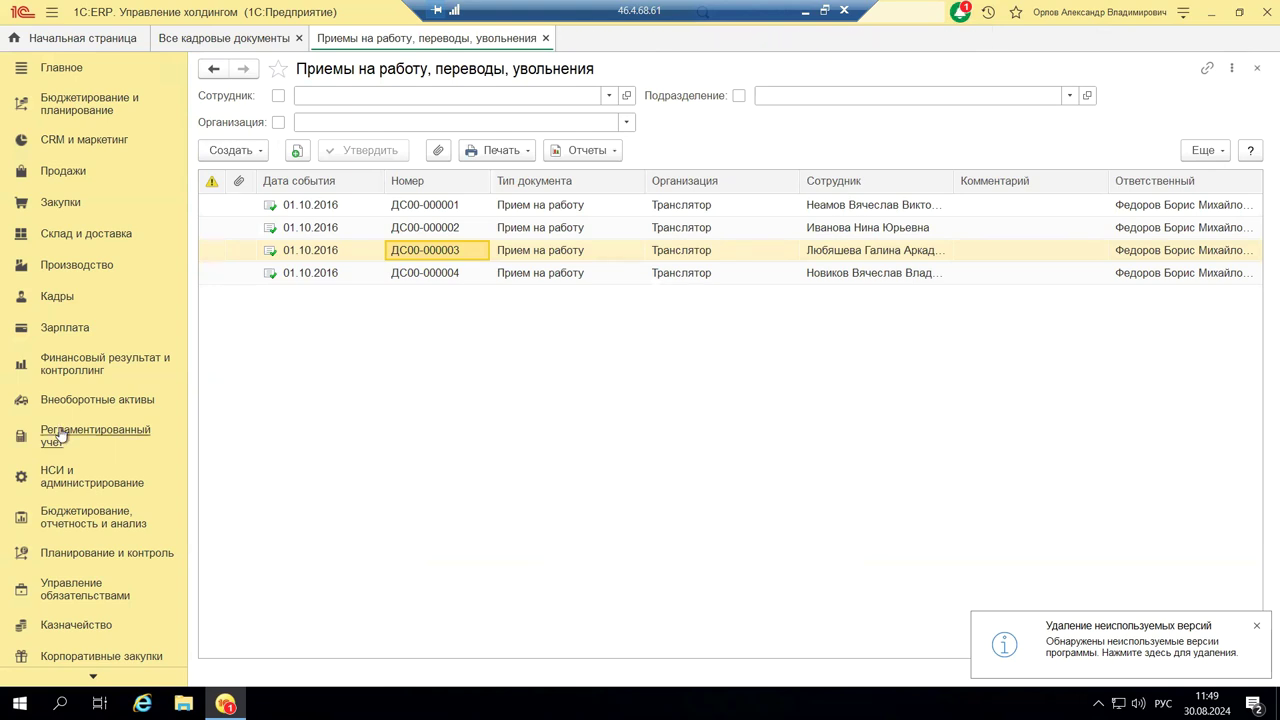
Reopen 1С-Отчетность, dismiss the internet support login and the connection offer, and return to the «Приемы на работу, переводы, увольнения» list
left_click(46, 330)
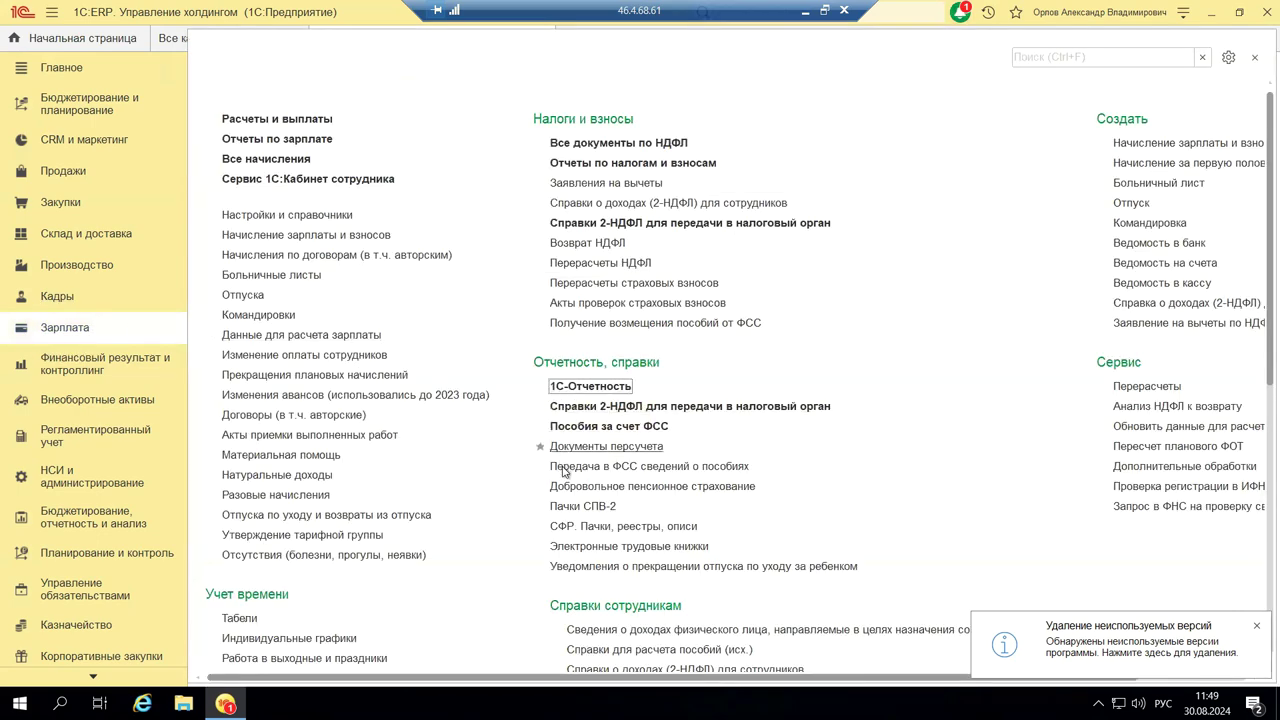
left_click(601, 386)
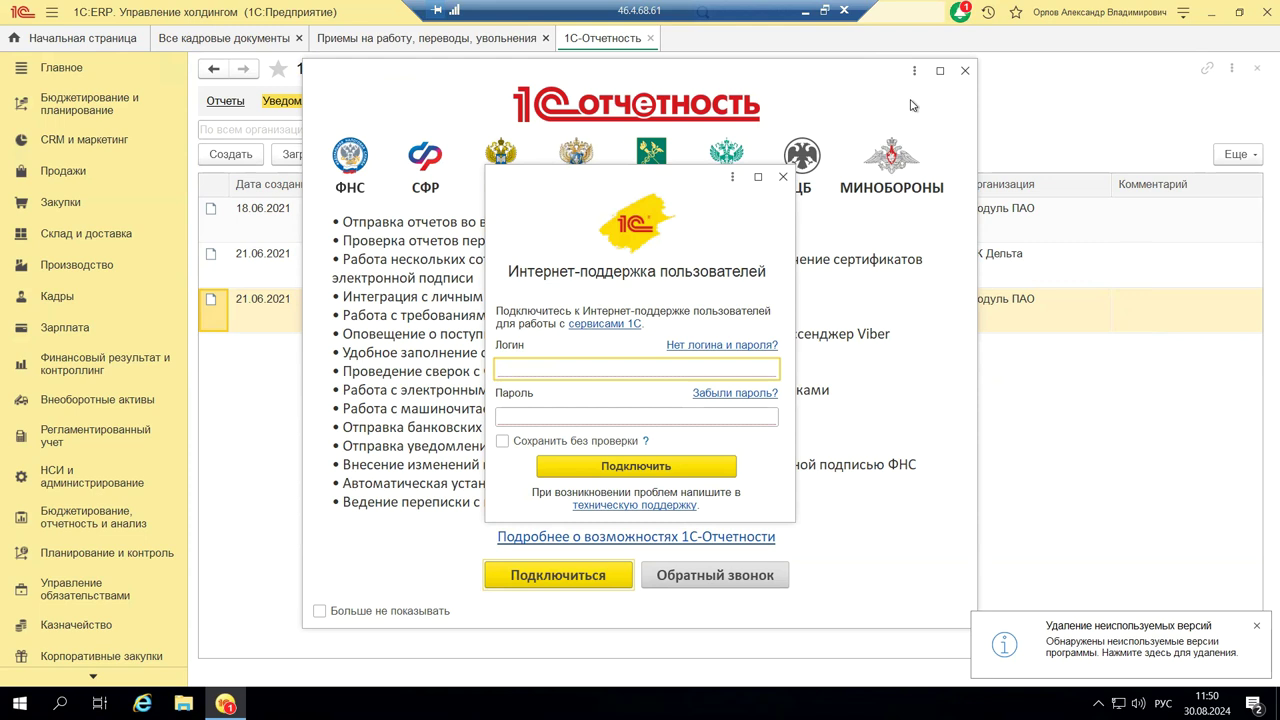
left_click(784, 178)
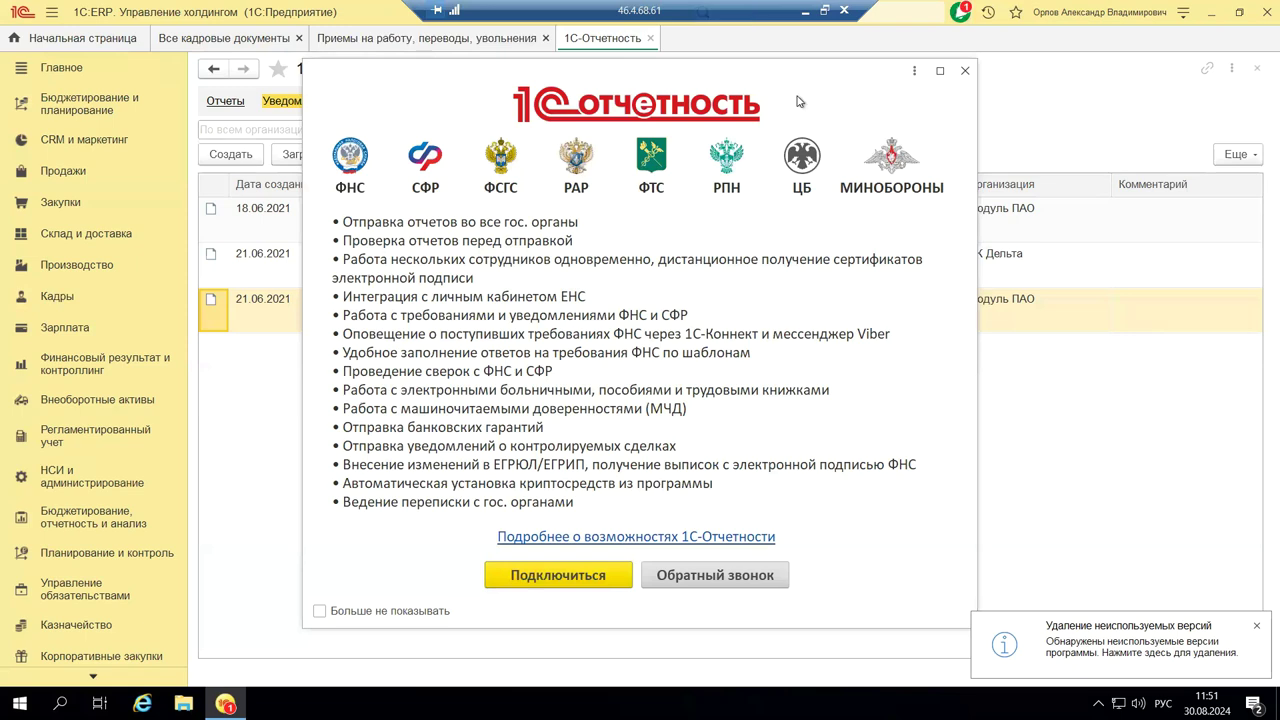
key("ctrl+shift+Tab")
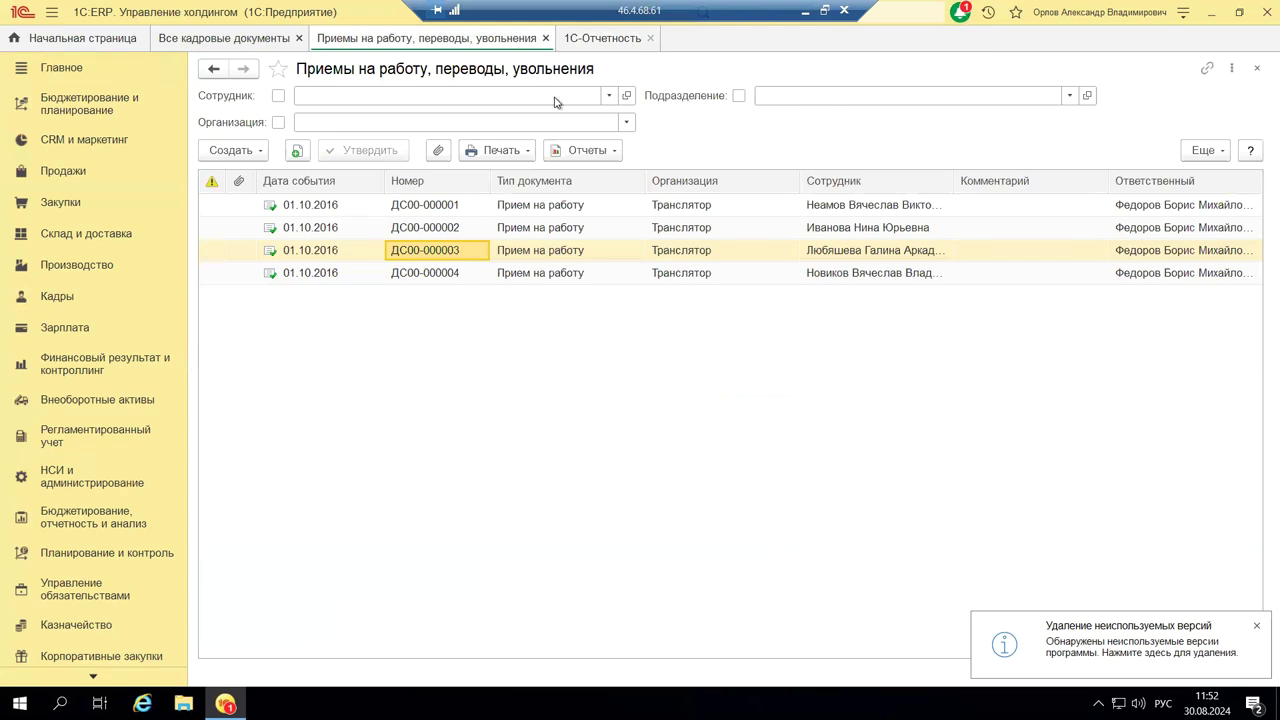
Open «Личный кабинет ЕНС» from the «Регламентированный учет» section and choose «Металл-Сервис» as the organization
left_click(100, 430)
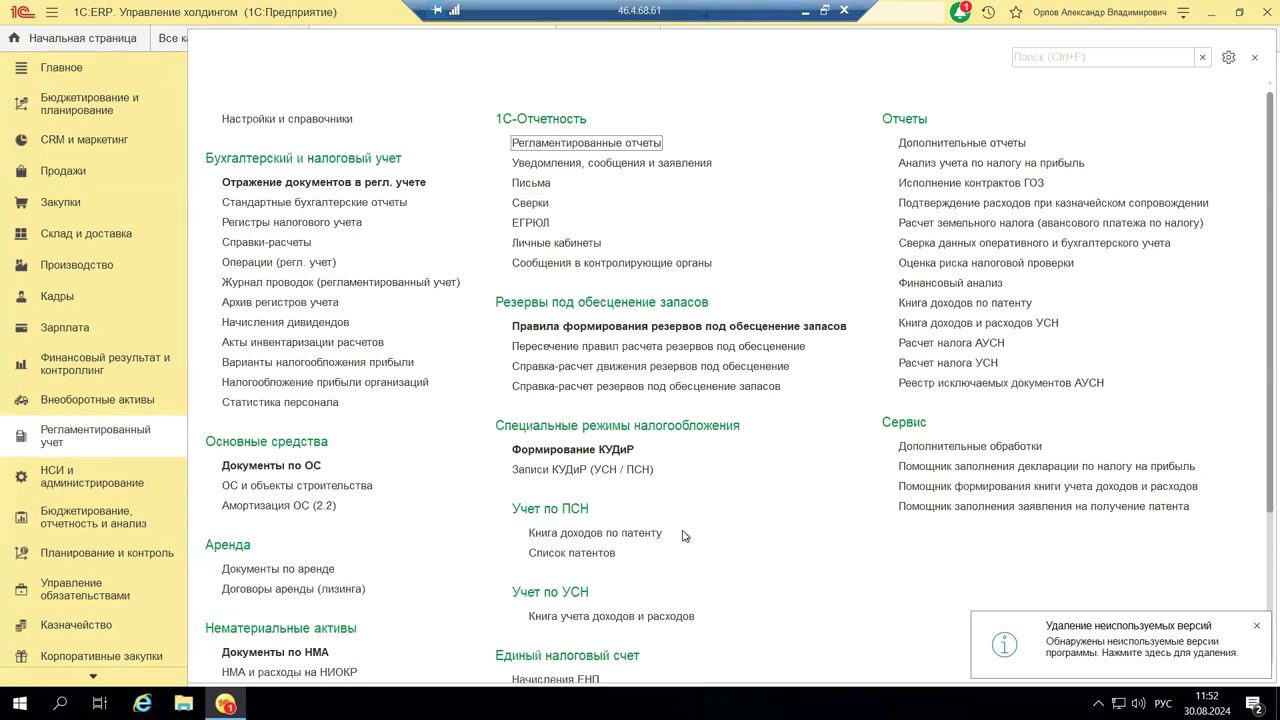
scroll(684, 535, "down", 4)
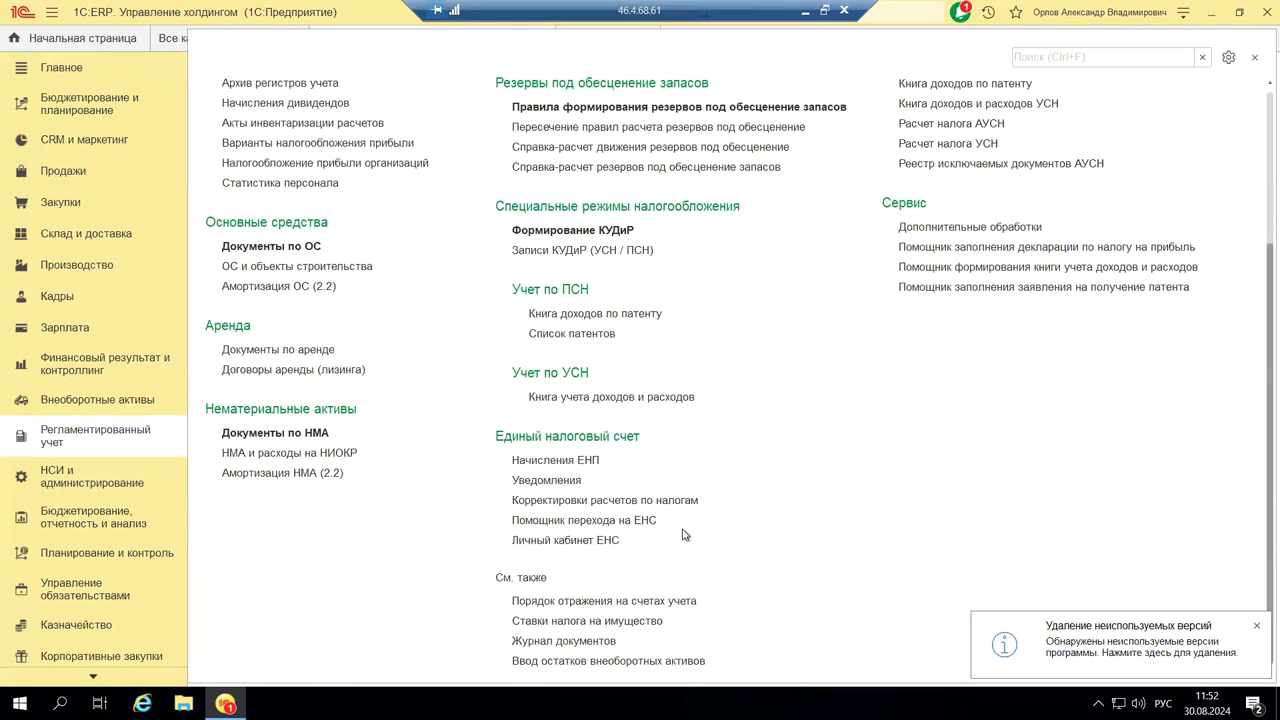
scroll(684, 535, "up", 4)
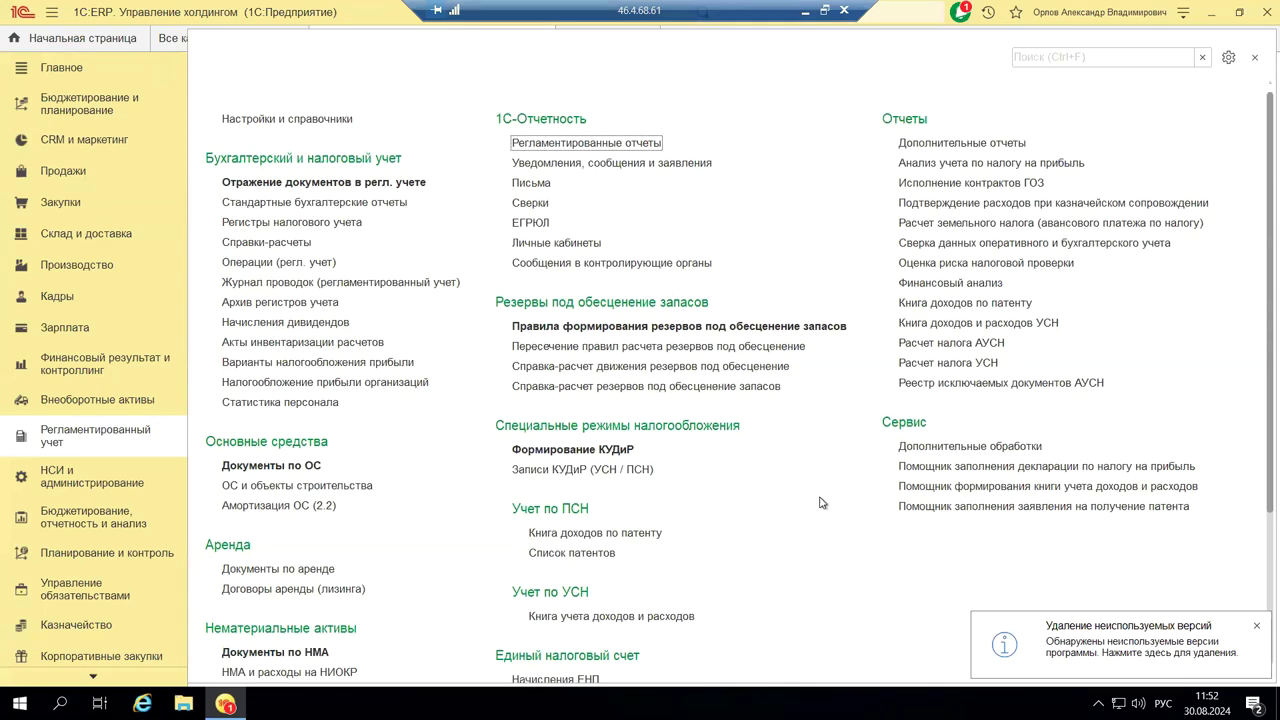
scroll(820, 503, "down", 4)
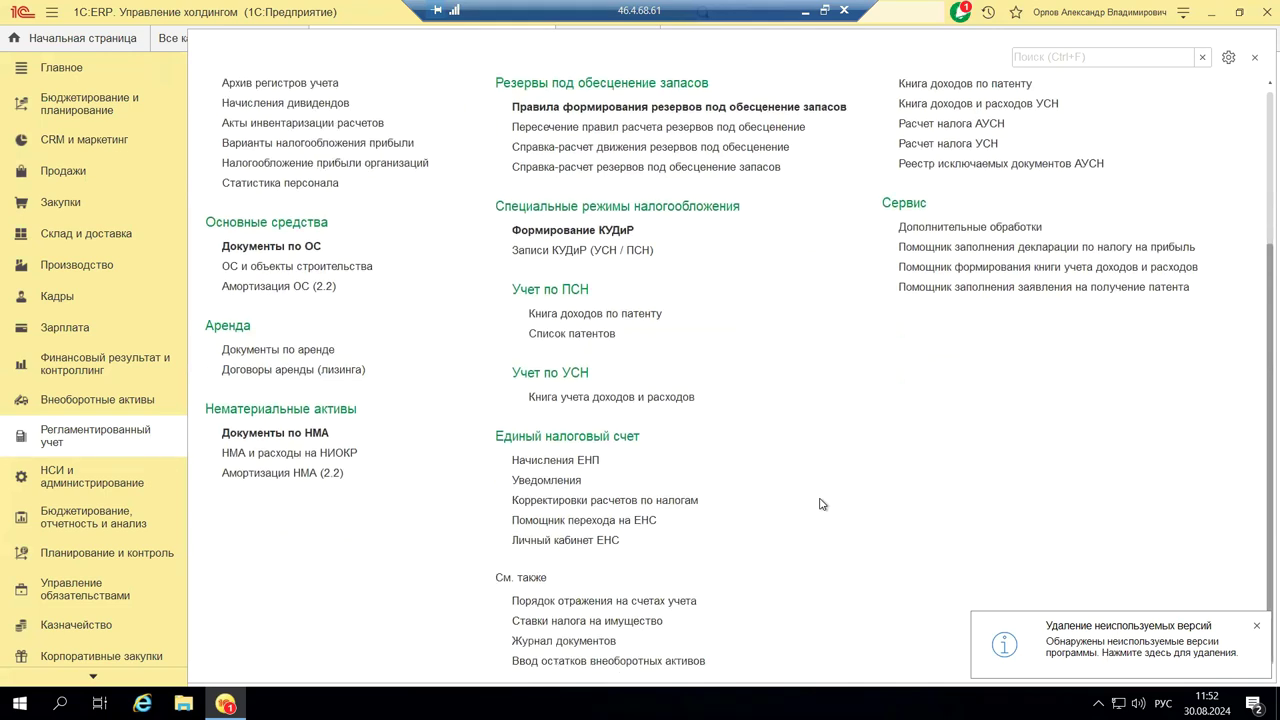
left_click(560, 541)
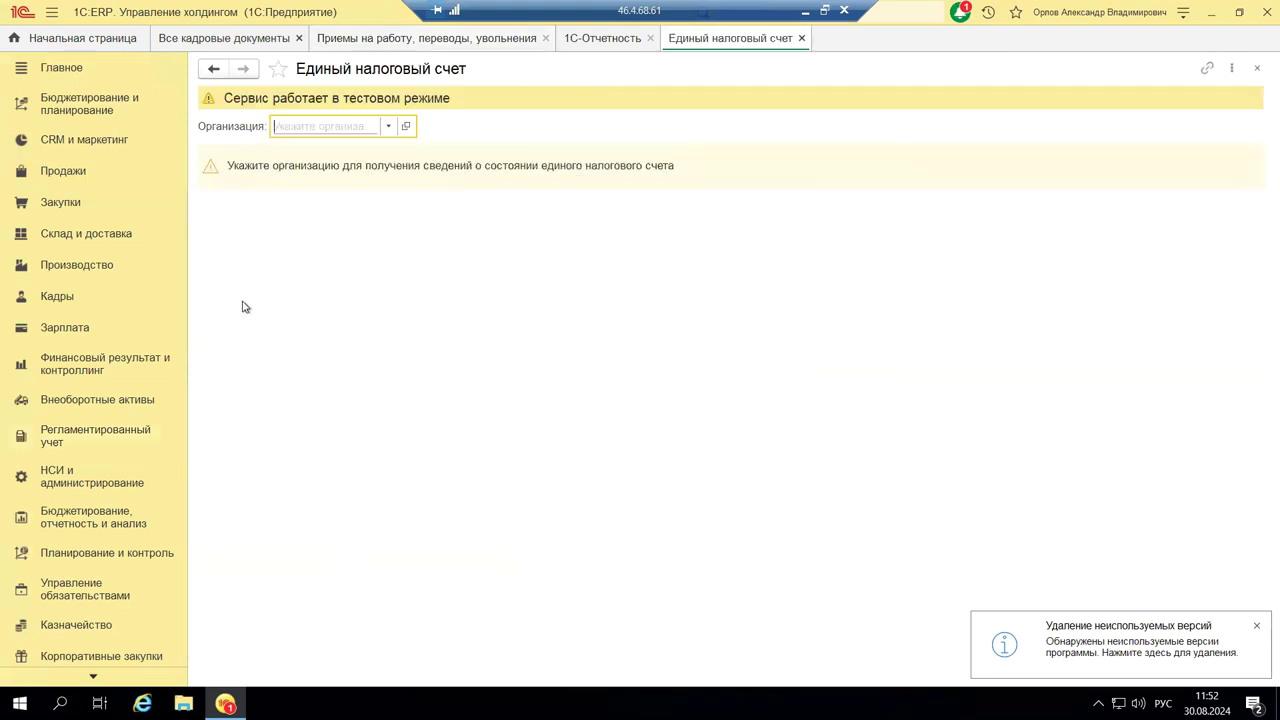
left_click(388, 127)
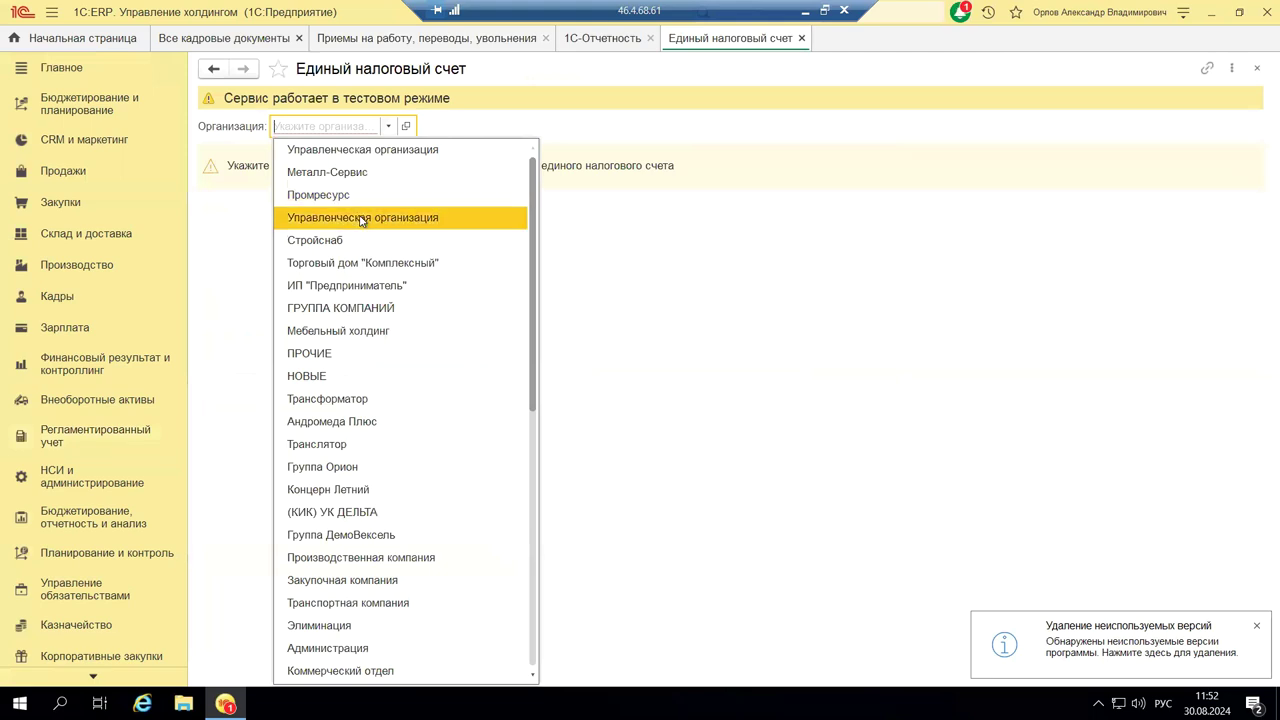
key("Escape")
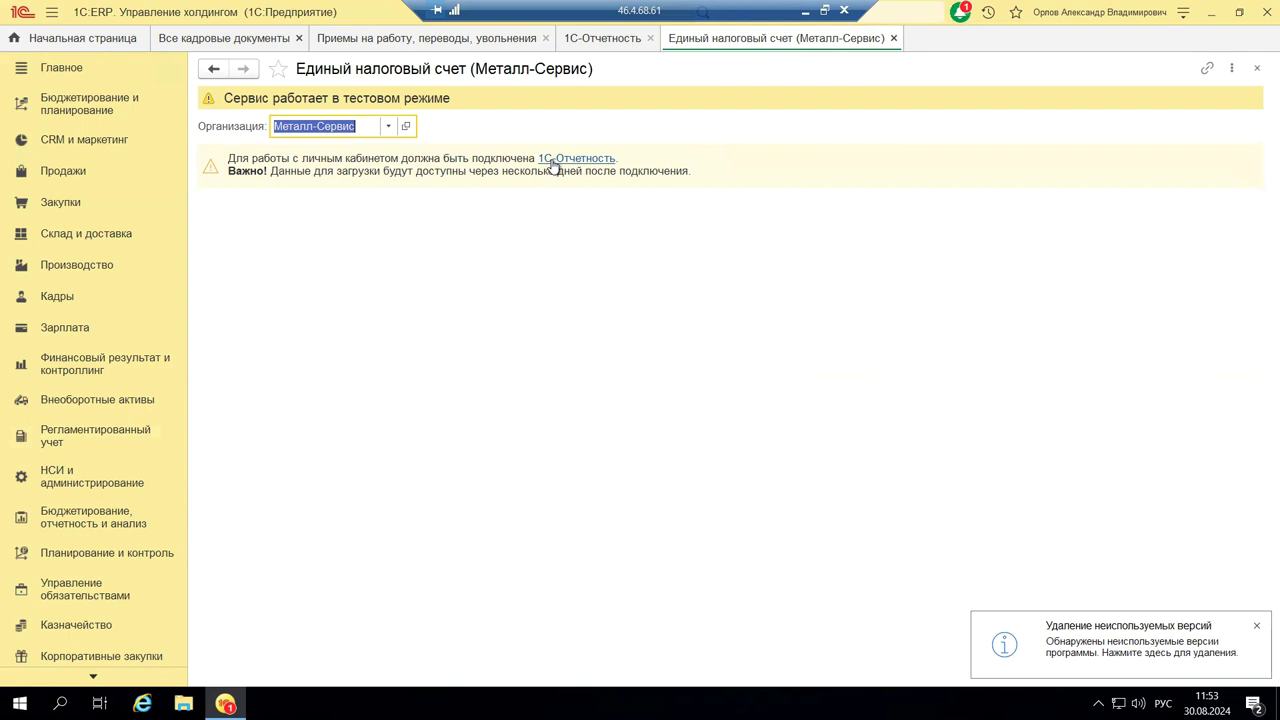
Open the 1С-Отчетность connection application for «Металл-Сервис» and view the service's tariffs web page
left_click(553, 162)
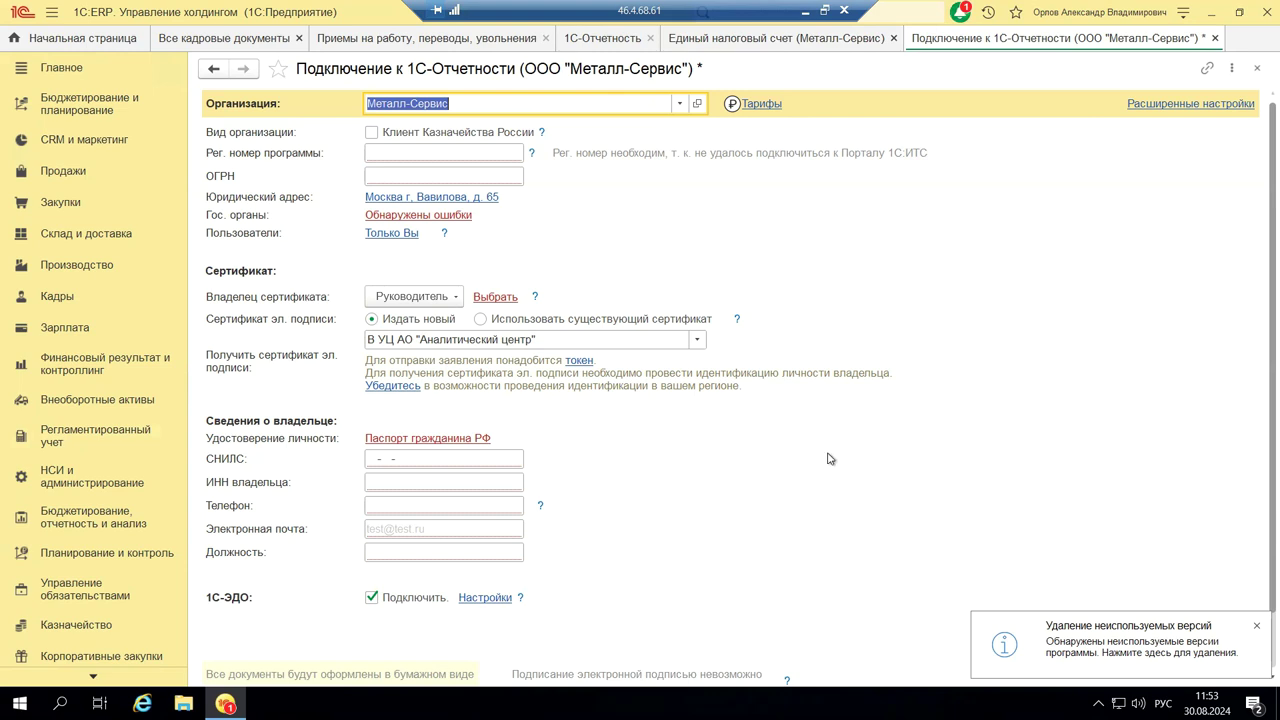
left_click(757, 105)
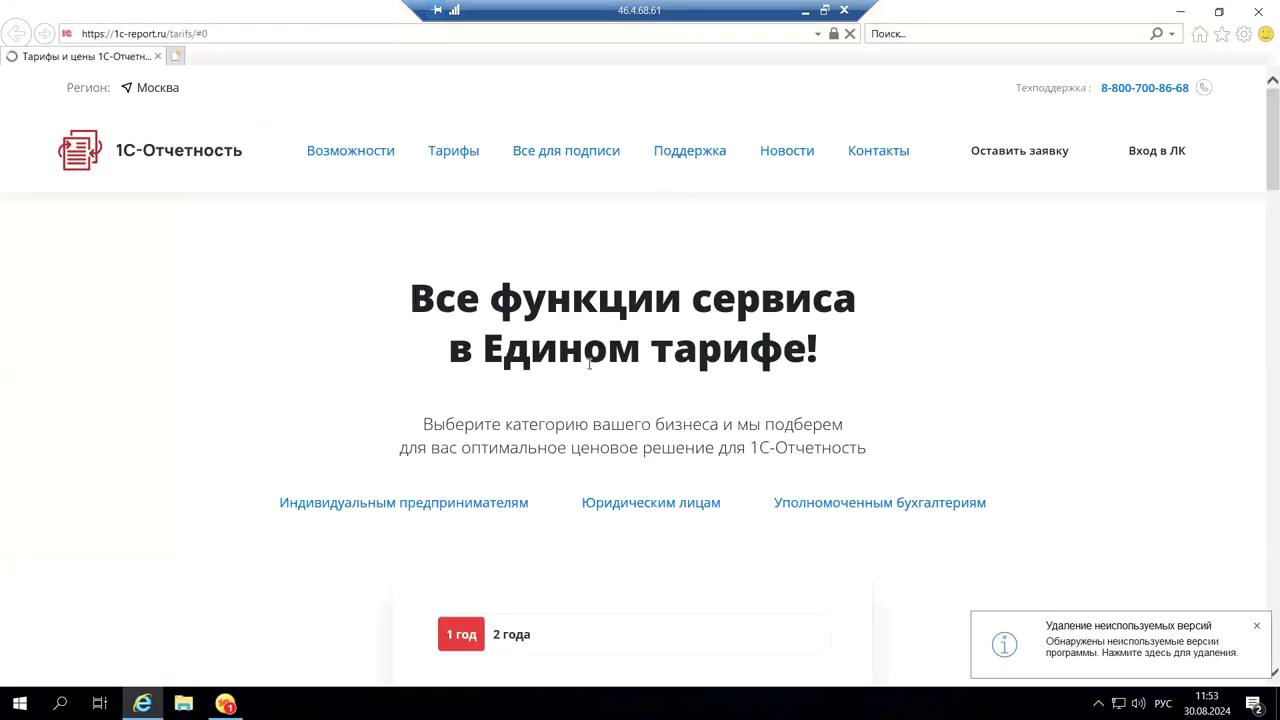
Examine the 1С-Отчетность licence cost, included features and tariff extensions on the tariffs page, and close the browser
scroll(587, 417, "down", 5)
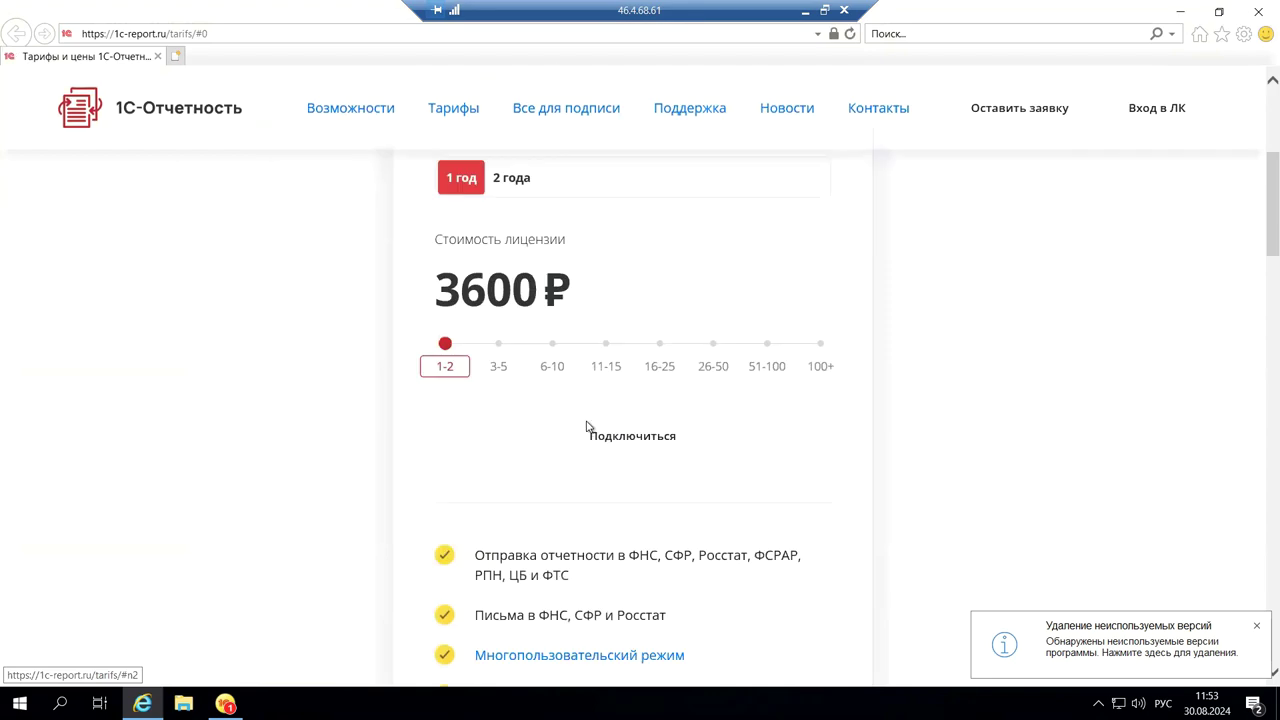
scroll(589, 429, "down", 2)
scroll(588, 427, "down", 2)
scroll(587, 427, "up", 4)
scroll(587, 427, "down", 8)
scroll(587, 427, "down", 4)
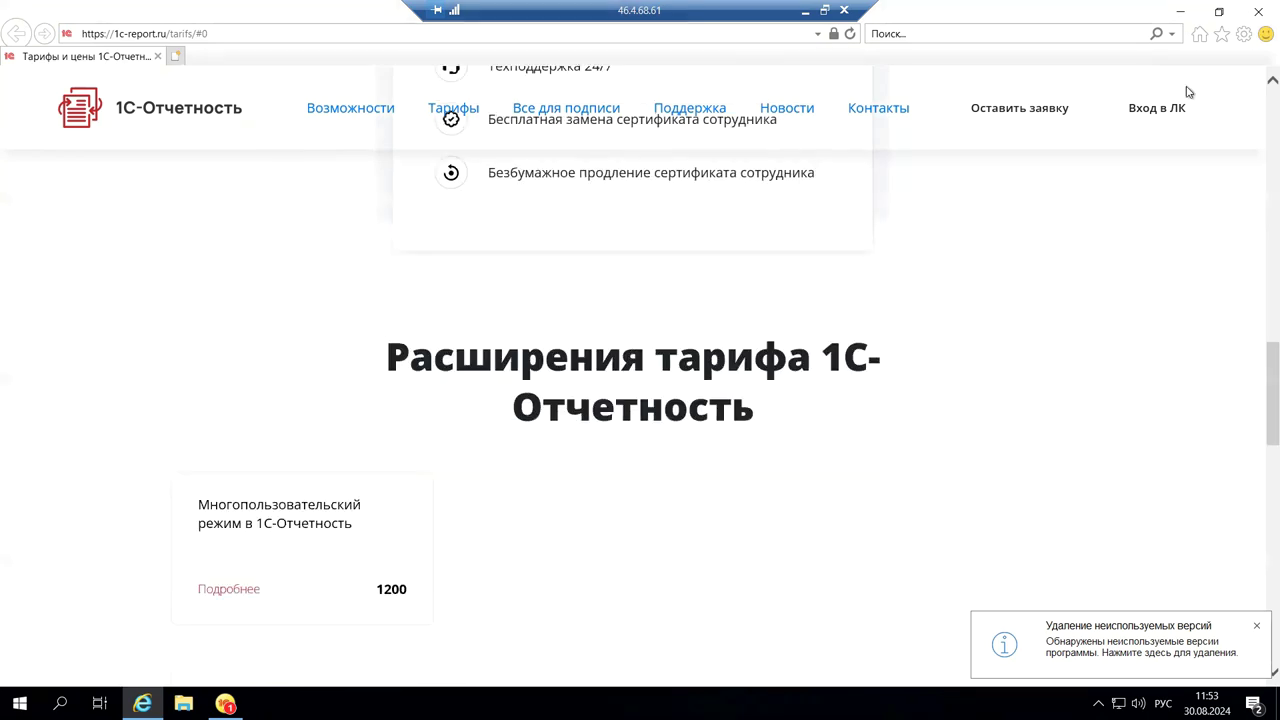
left_click(1257, 14)
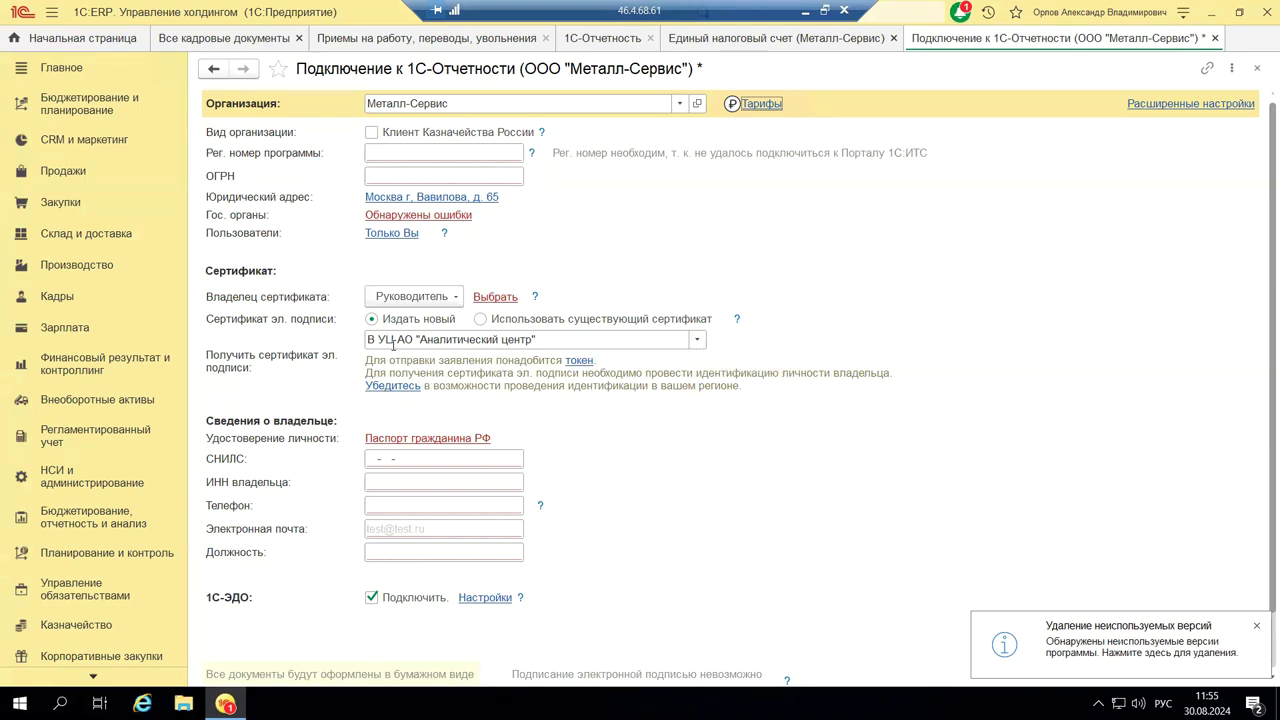
Try to set the issuer of the new signature certificate to «В инспекции ФНС» and dismiss the notice
left_click(698, 340)
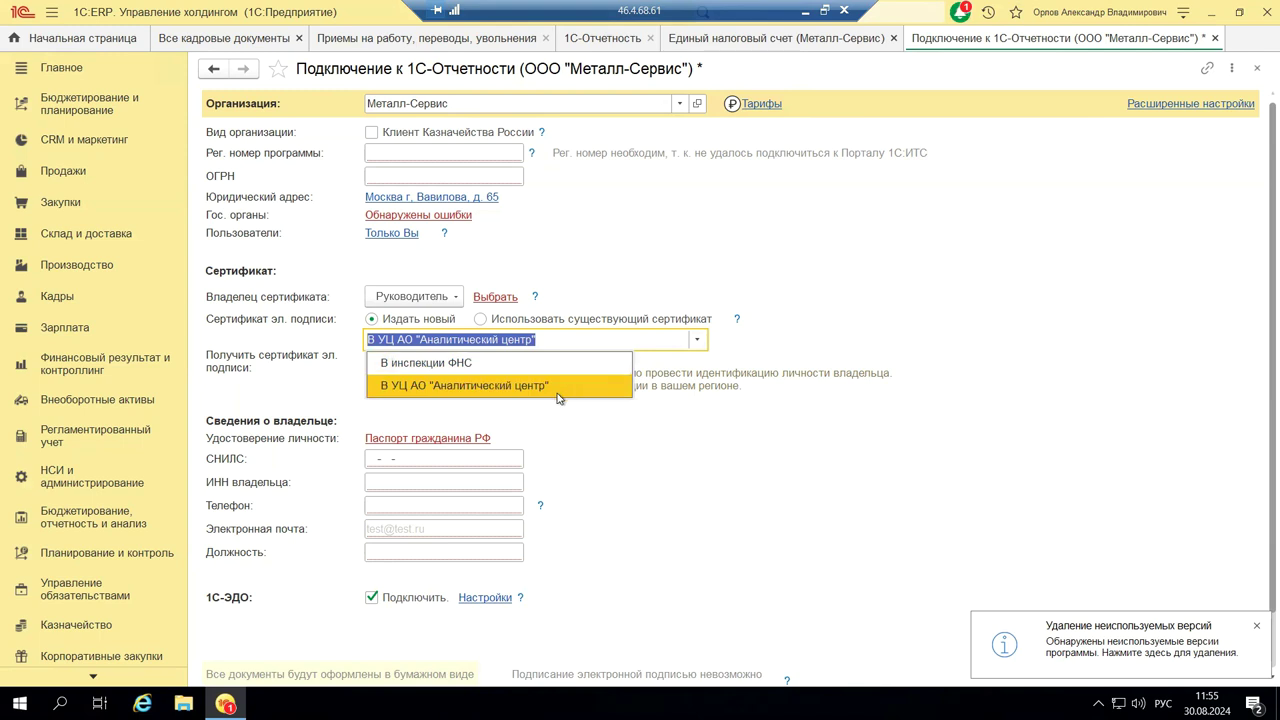
left_click(509, 365)
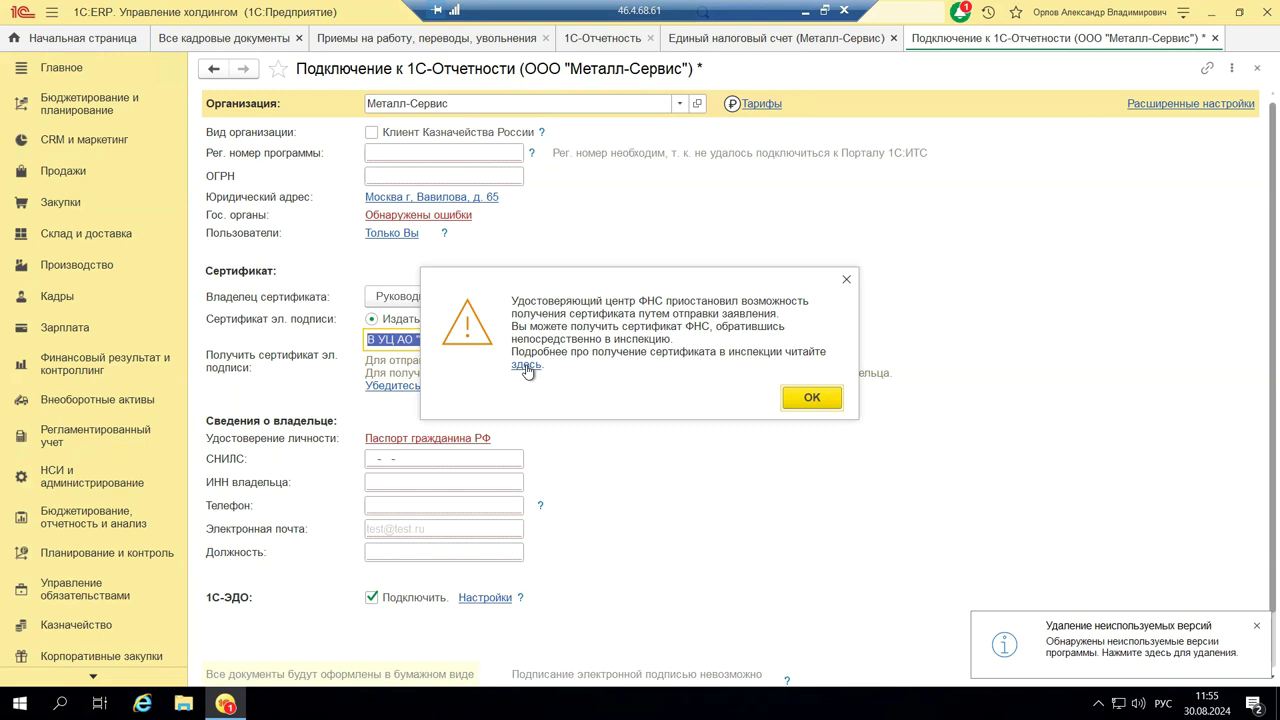
left_click(848, 281)
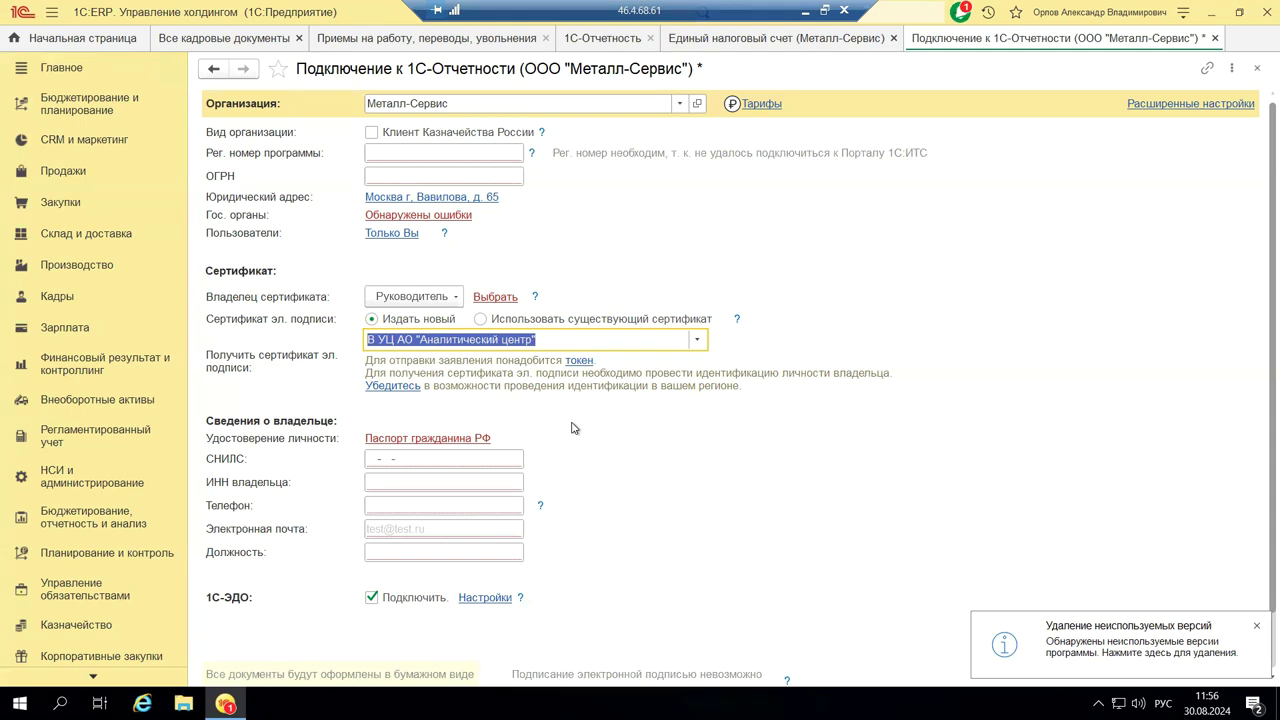
Close the connection application without saving, along with the «Единый налоговый счет» form and the «Приемы на работу, переводы, увольнения» list
left_click(1255, 77)
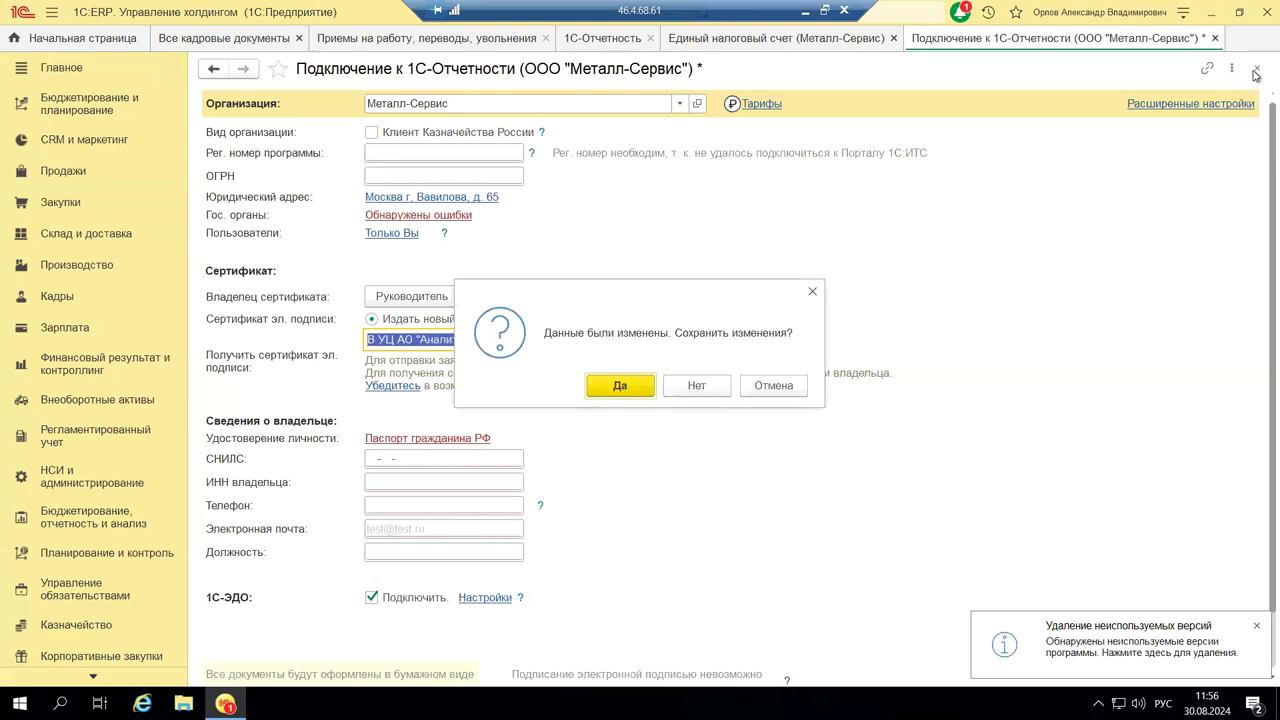
left_click(717, 394)
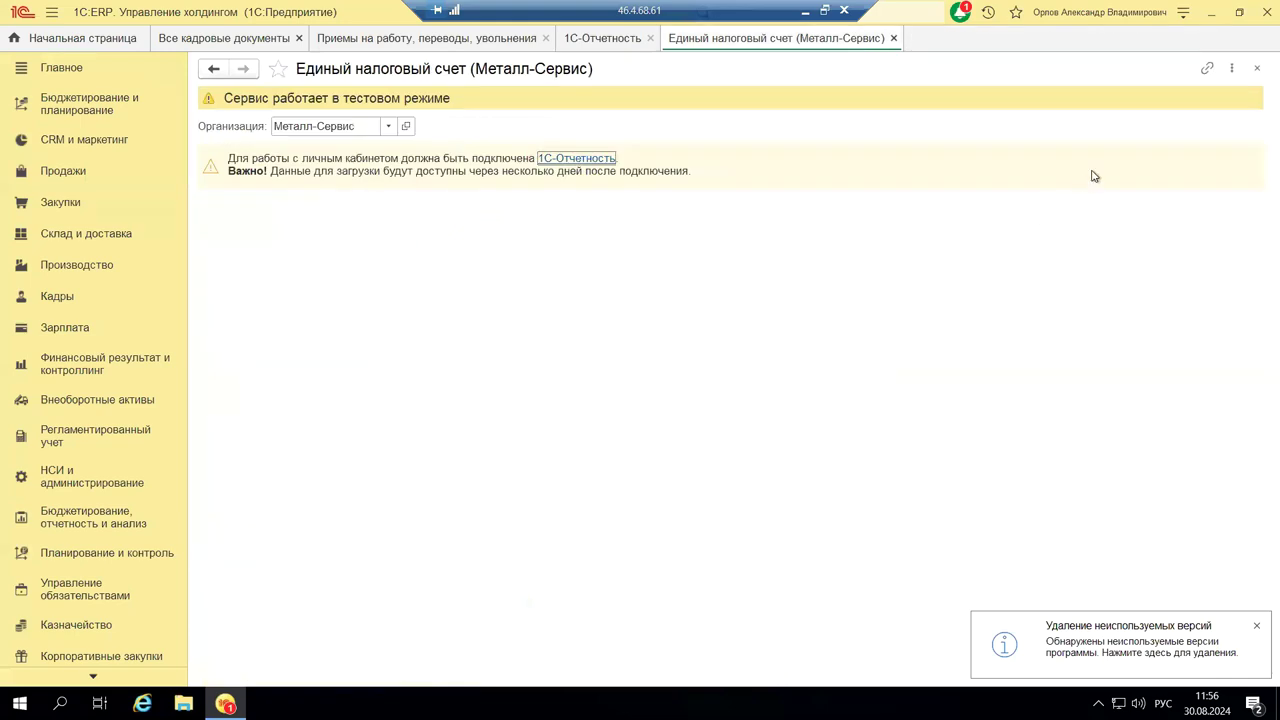
left_click(1257, 70)
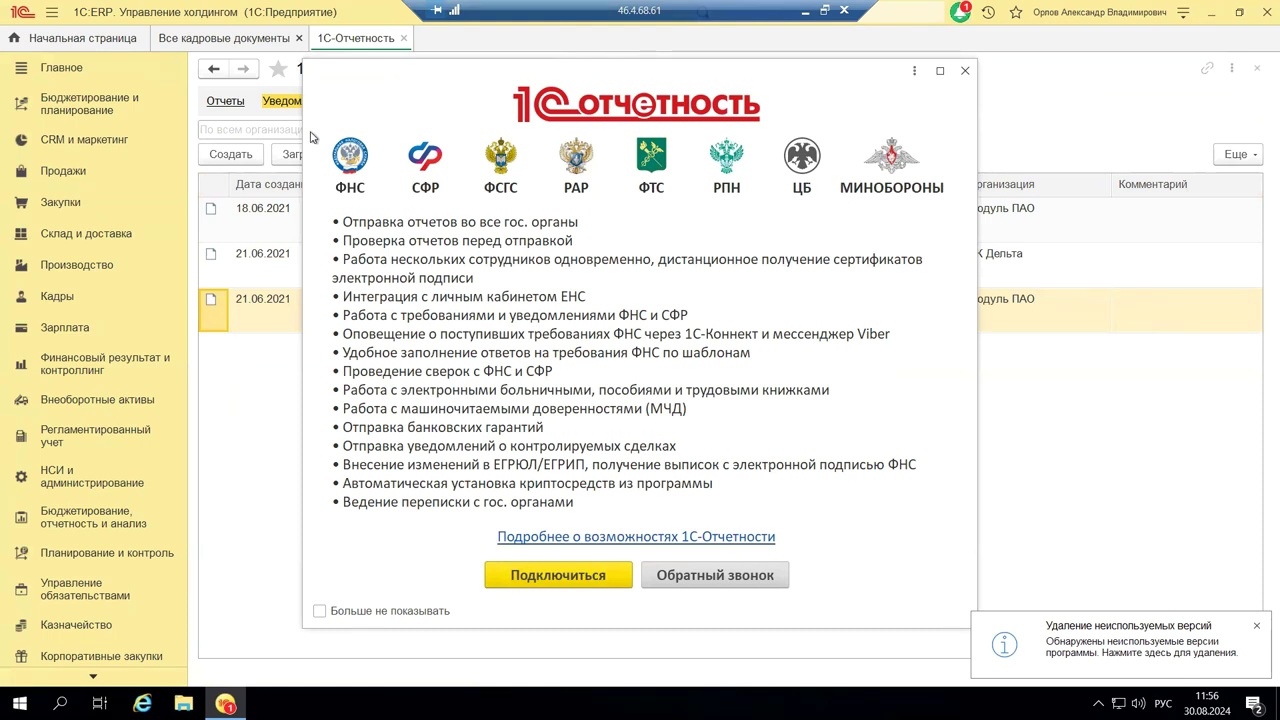
Minimize the remote session to switch to the PowerPoint presentation and display its title slide «1С-ERP.УХ-2024-Все об учете отпусков»
left_click(802, 12)
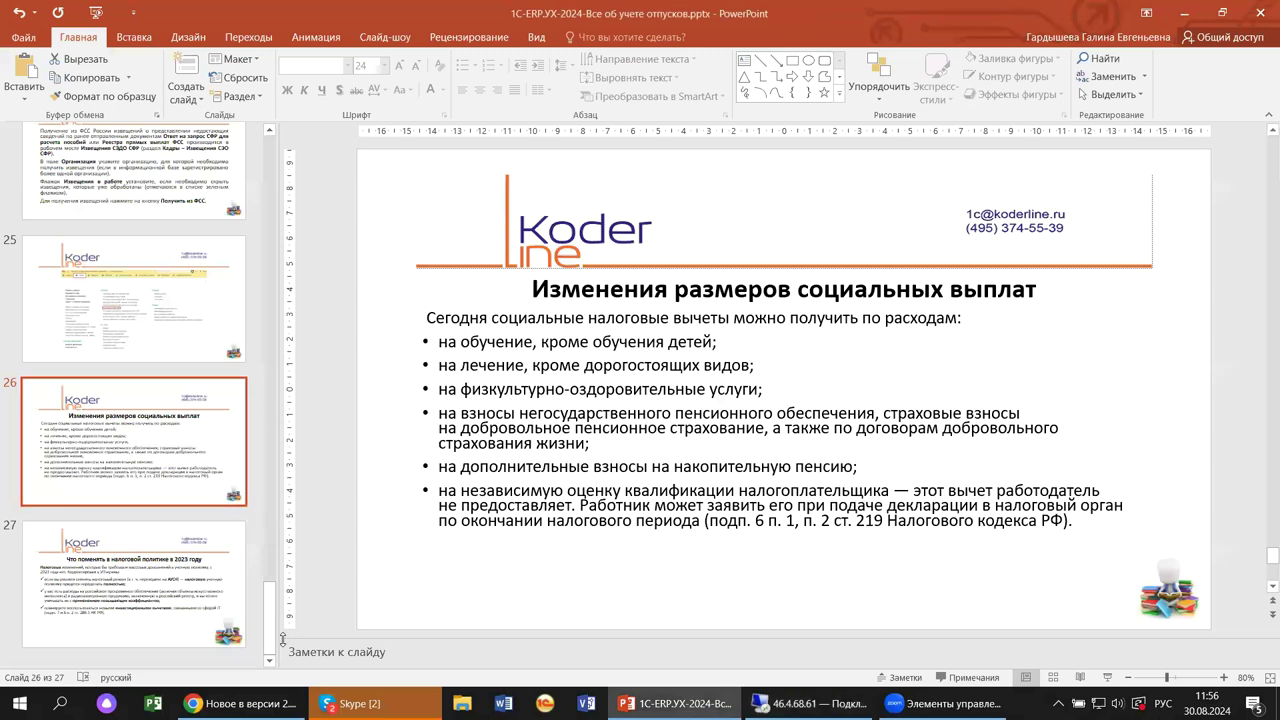
left_click_drag(270, 619, 311, 119)
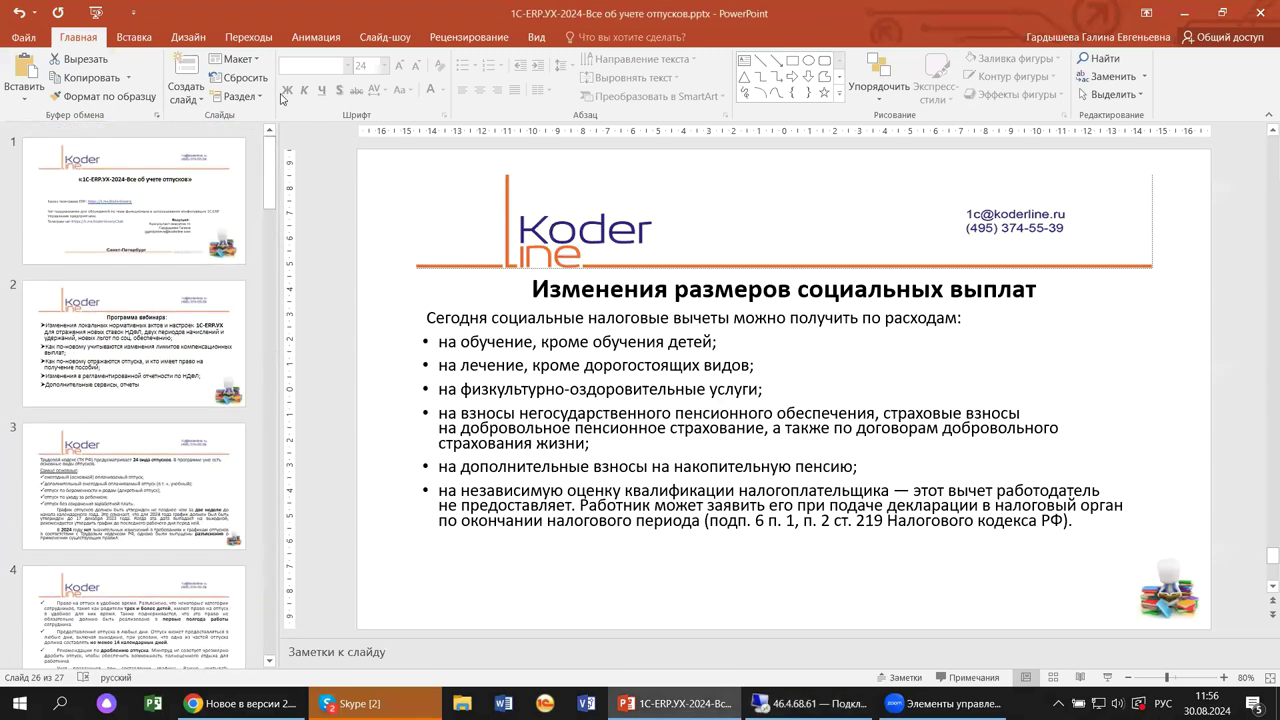
left_click(148, 203)
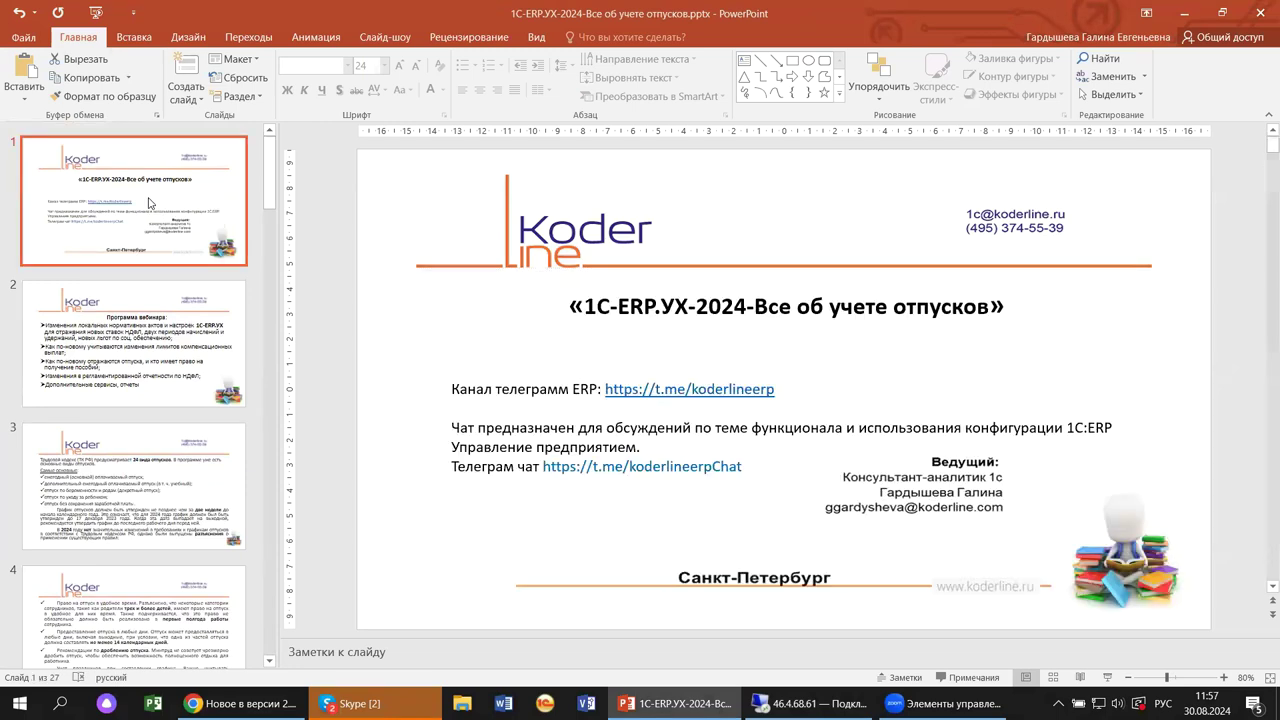